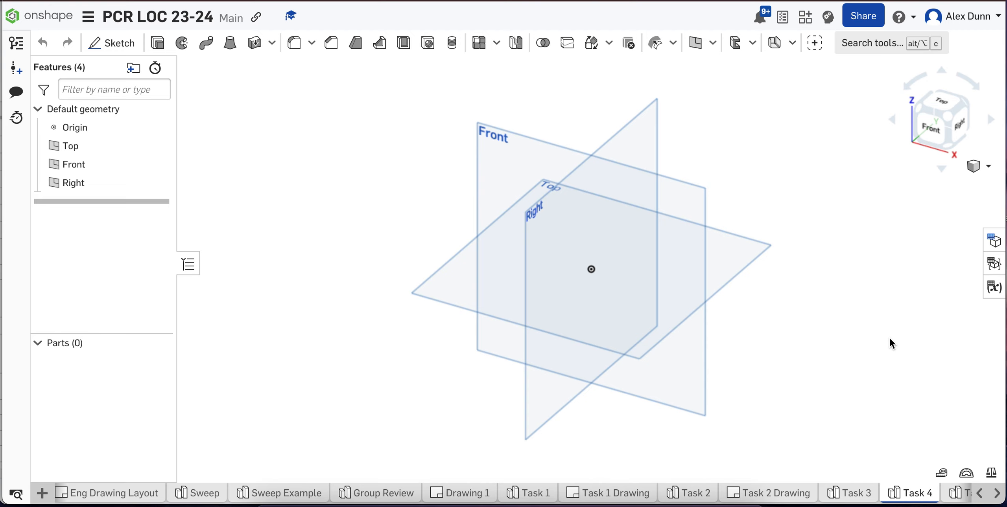
- Start a new sketch on the Top plane and name it "Layer 2"
left_click(111, 43)
left_click(490, 274)
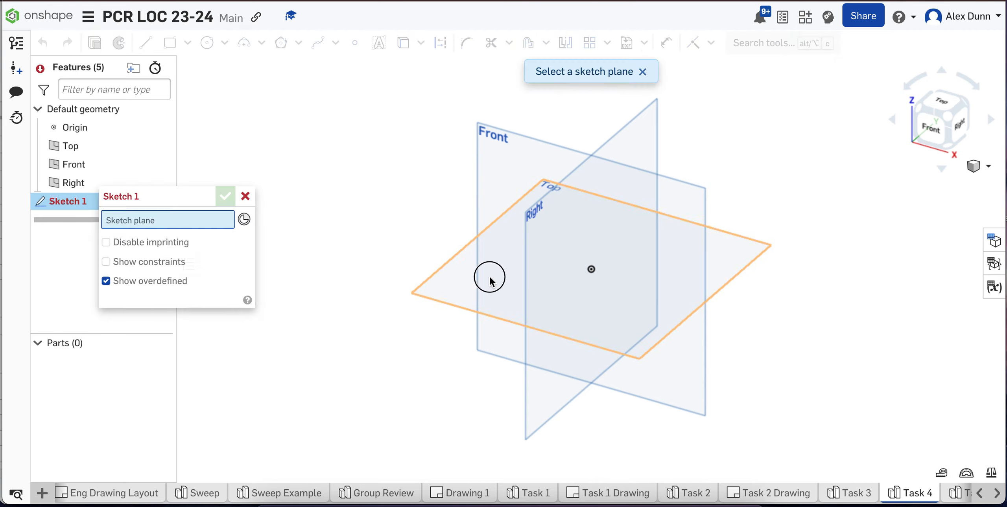
left_click(203, 199)
type("Layer 2")
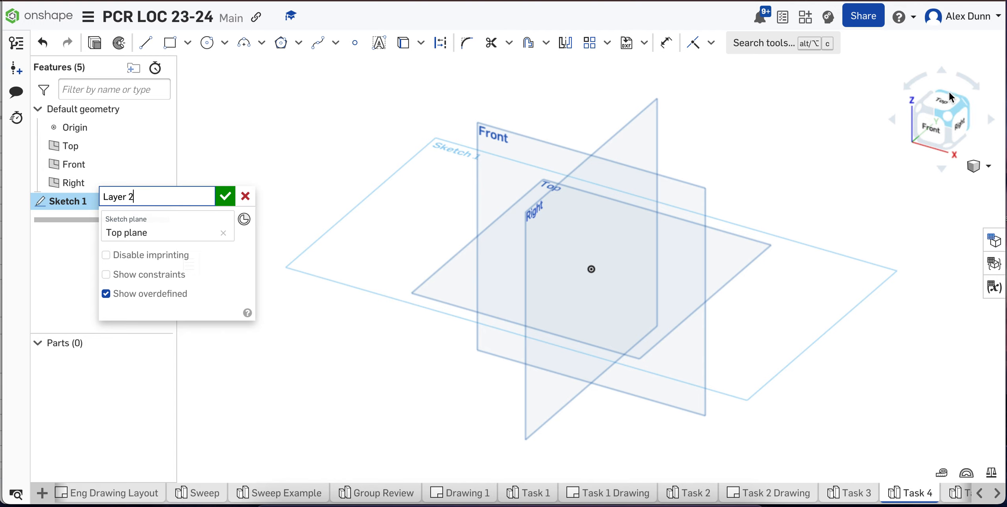
left_click(941, 115)
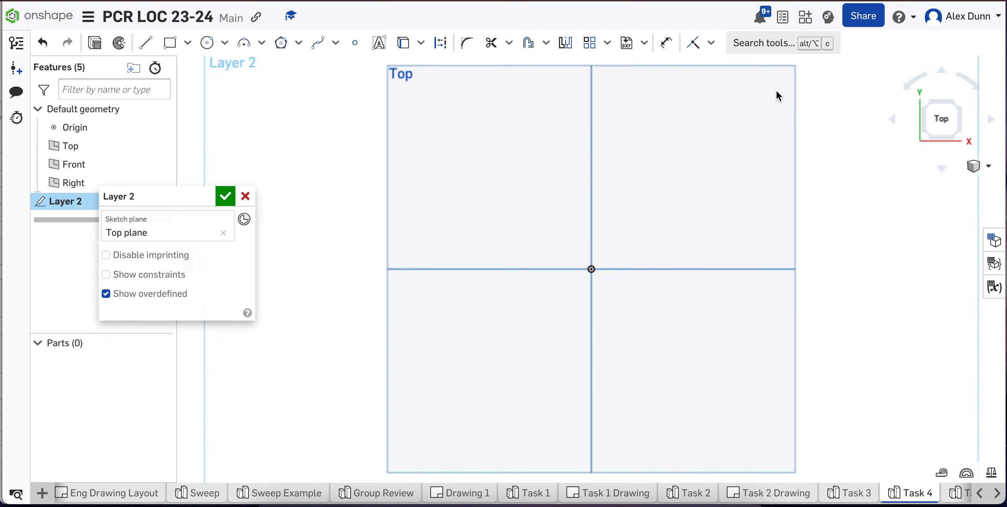
- Sketch a corner rectangle from the origin, 2 in wide and 3 in high
scroll(776, 91, "up", 4)
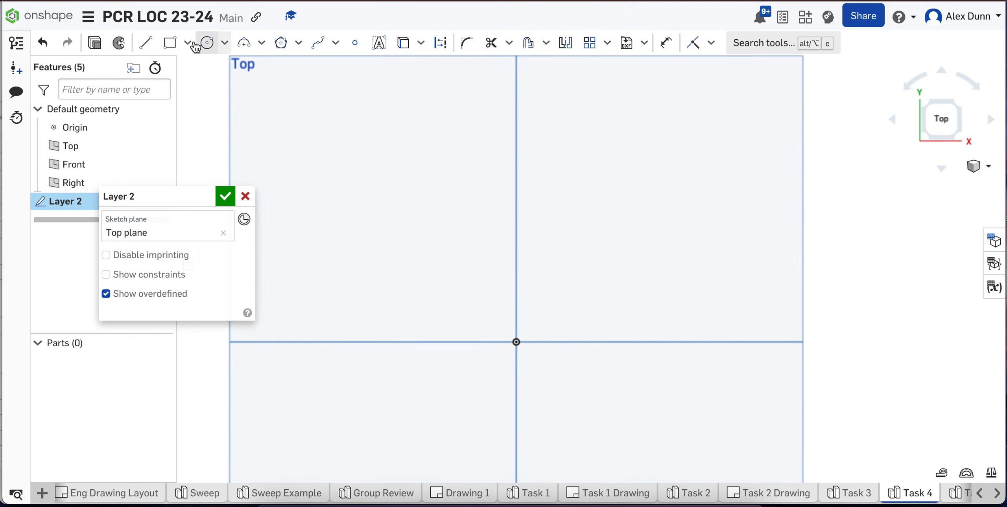
left_click(174, 47)
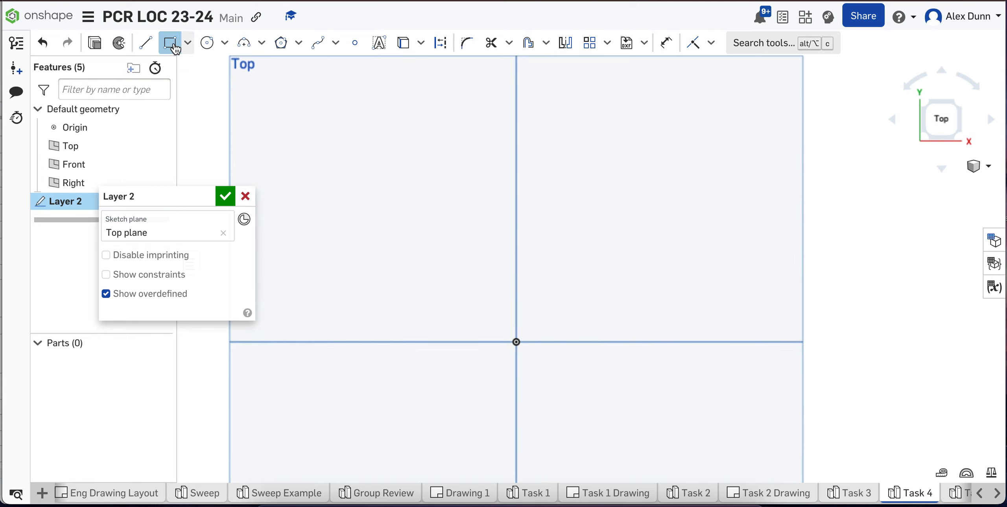
left_click(516, 342)
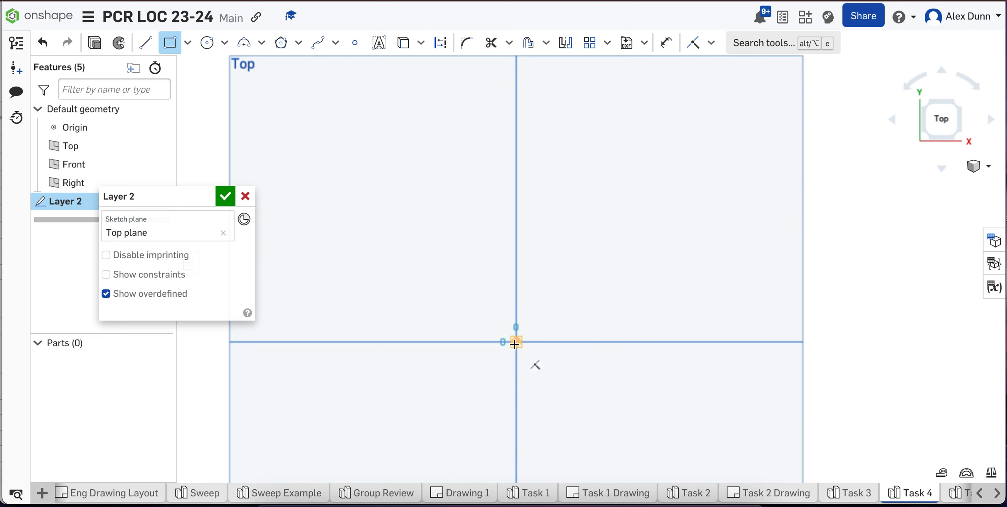
left_click(673, 163)
type("2")
key("Return")
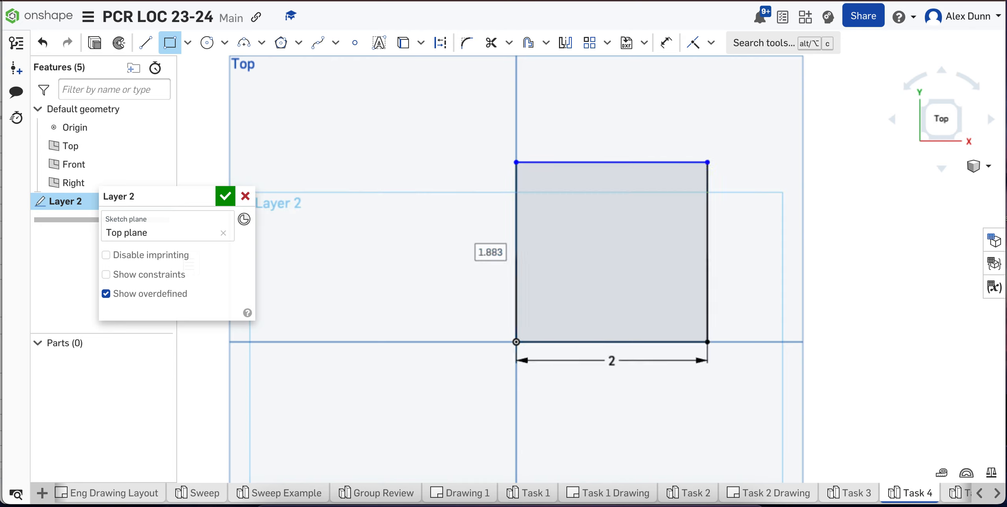
type("3")
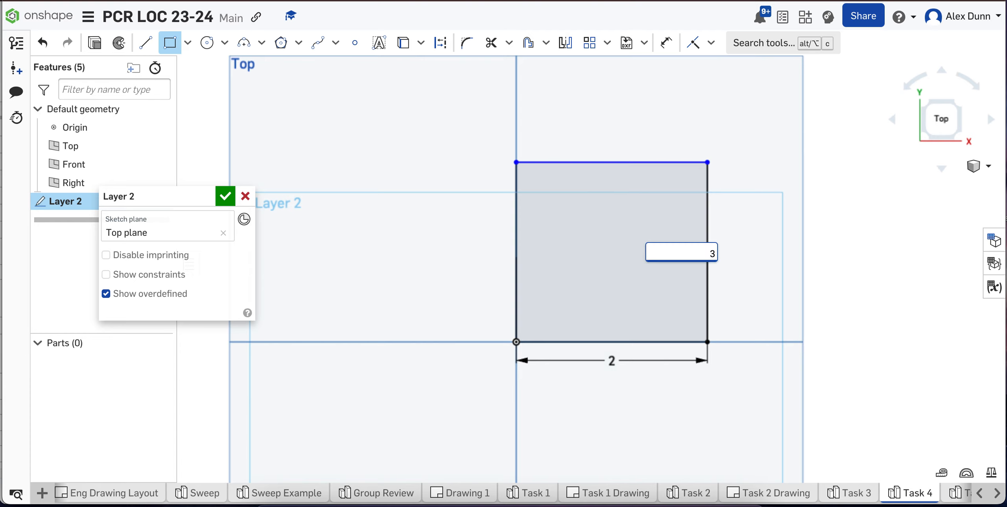
key("Return")
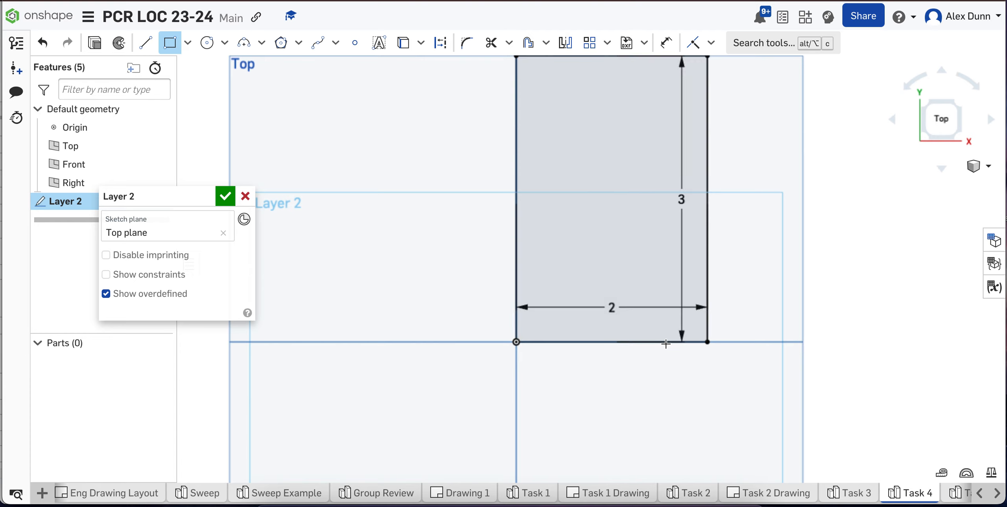
- Extrude the rectangle as a new solid with a blind depth of 0.11 in and name the feature "Layer 2"
scroll(820, 311, "down", 3)
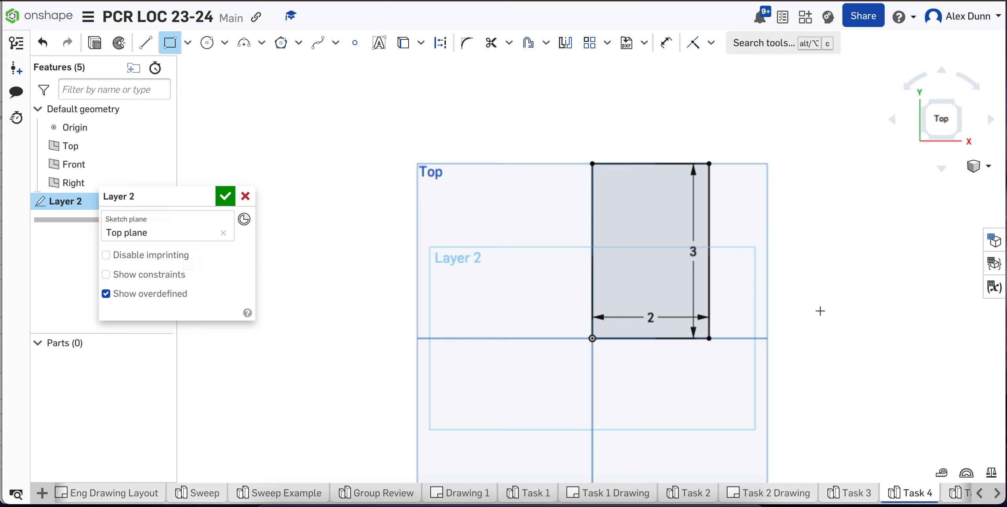
left_click(95, 44)
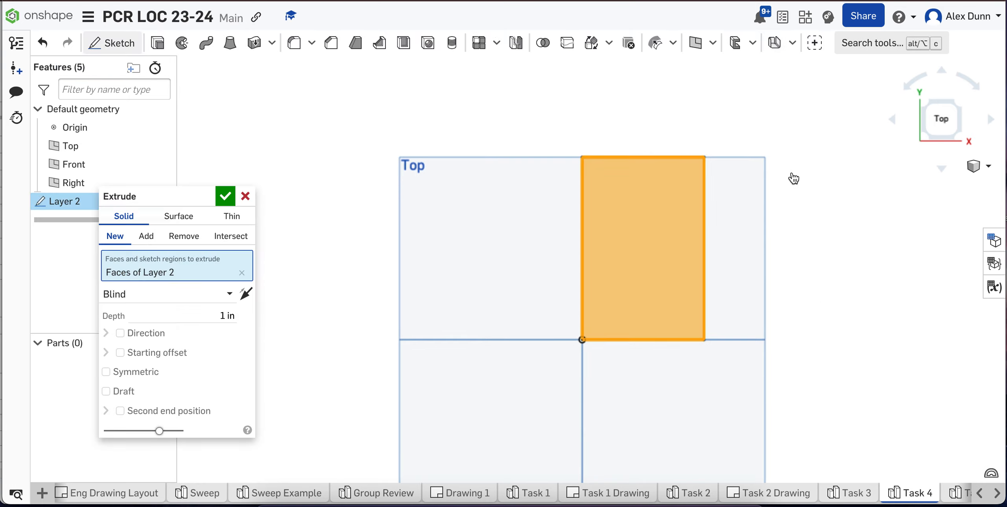
left_click(223, 315)
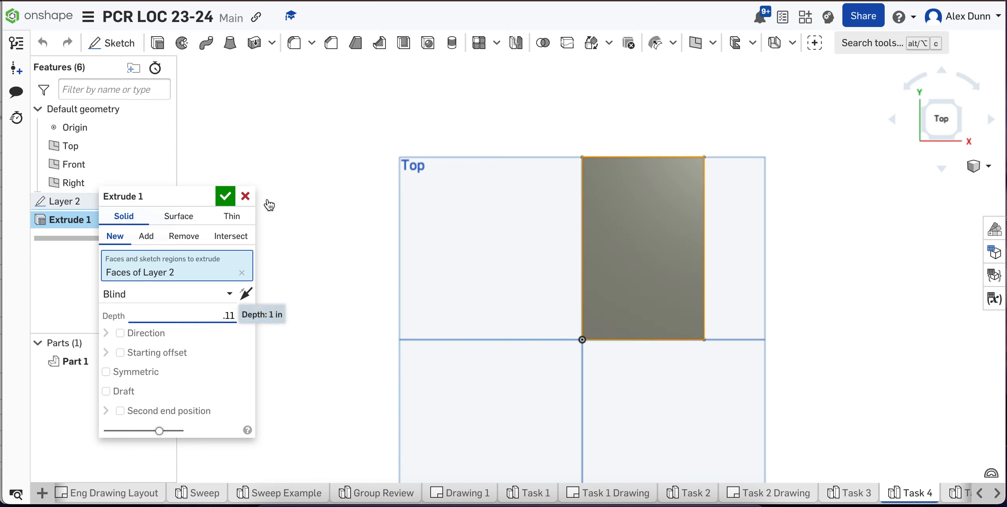
left_click(208, 195)
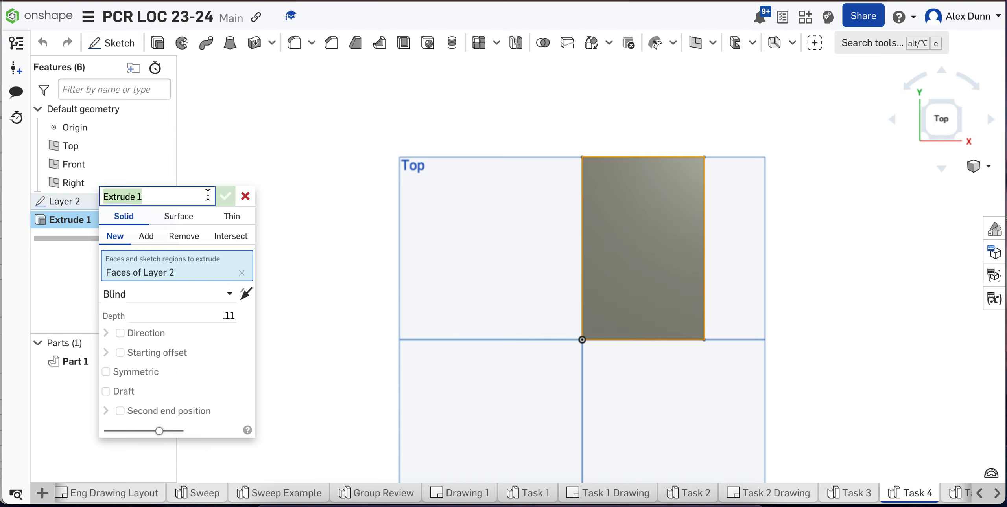
type("Layer 2")
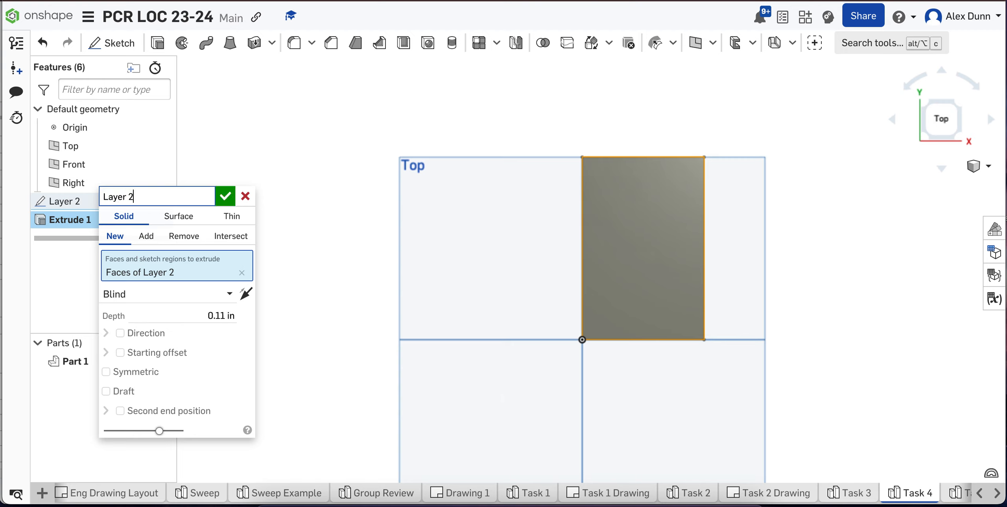
left_click(225, 196)
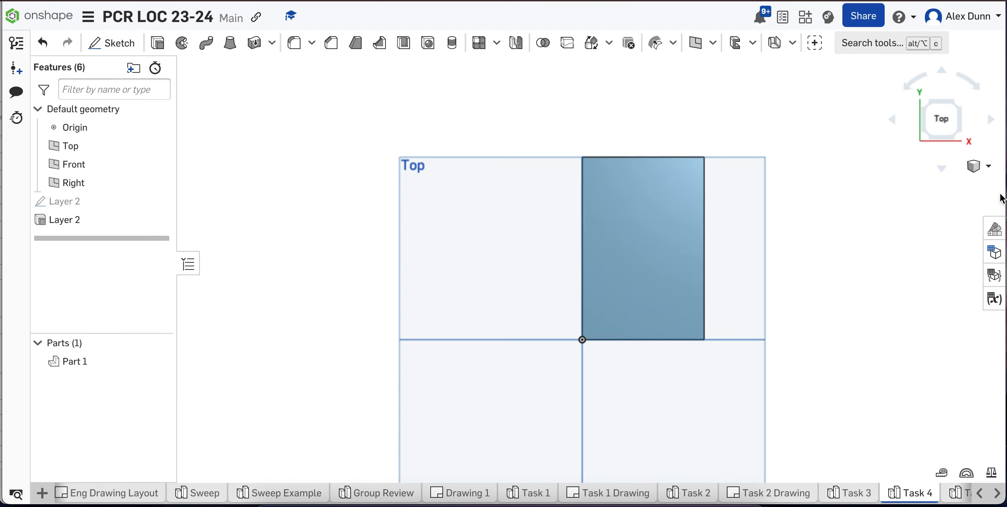
- Start a sketch on the plate's upper face and name it "Well 1"
left_click(975, 167)
left_click(947, 190)
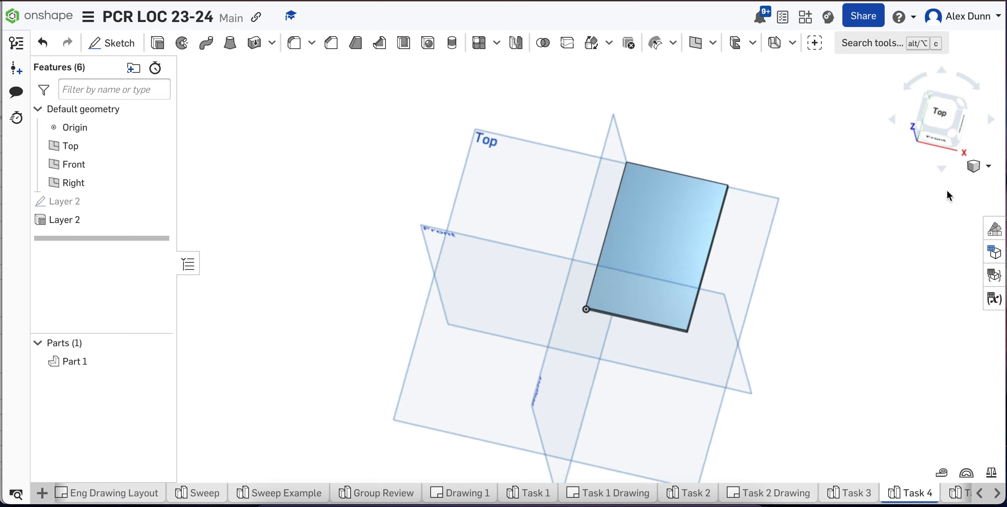
scroll(748, 197, "up", 6)
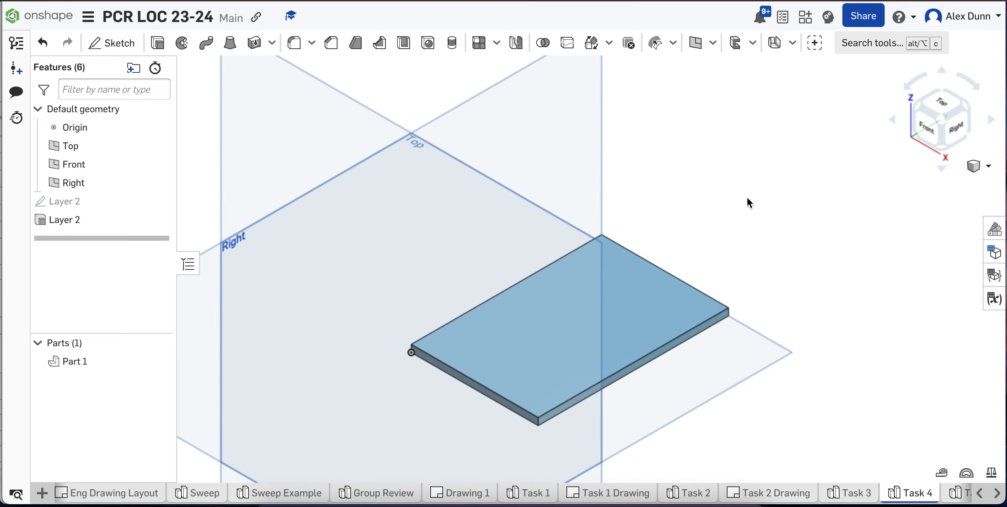
left_click(120, 43)
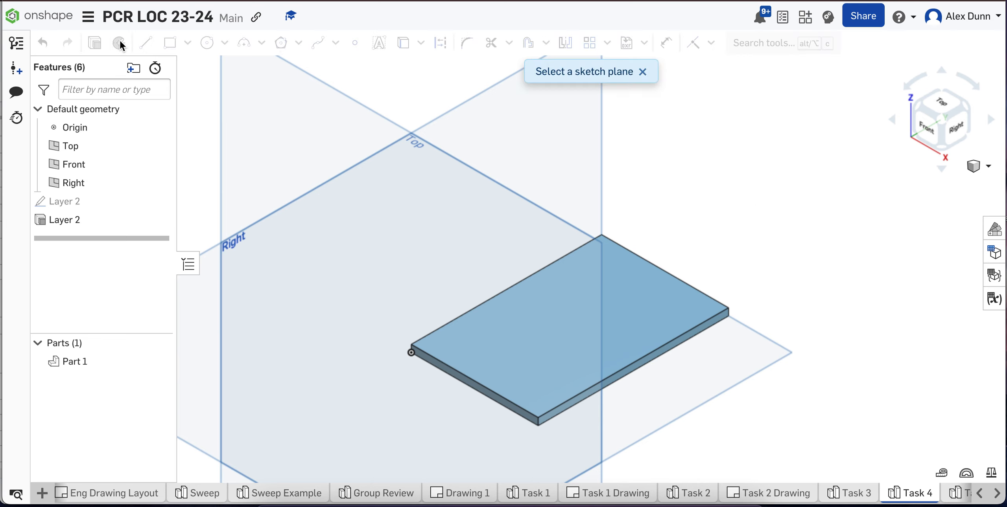
left_click(550, 333)
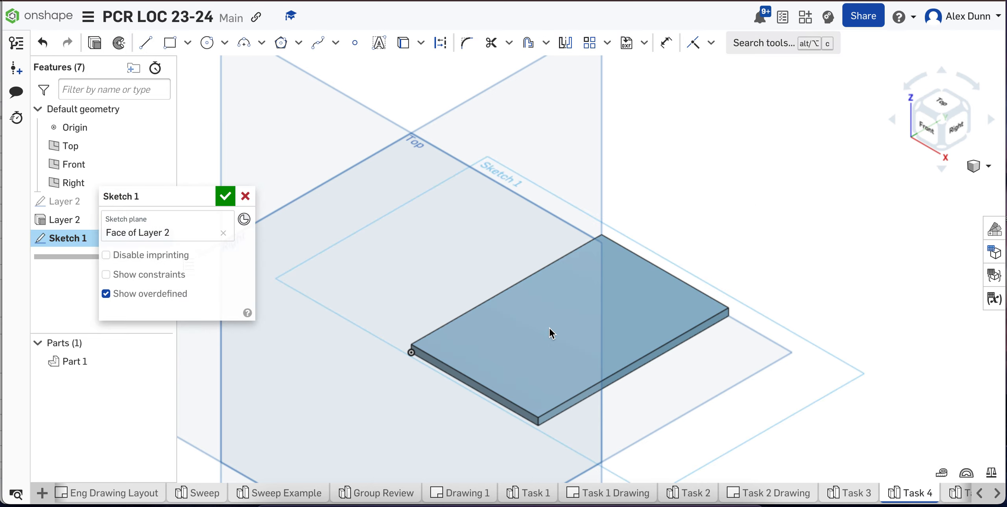
left_click(943, 106)
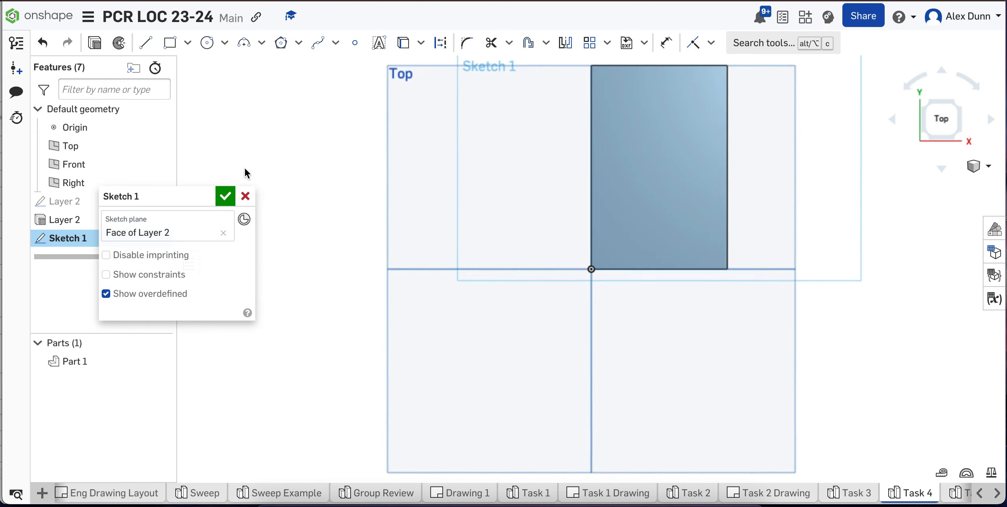
left_click(203, 193)
type("Well")
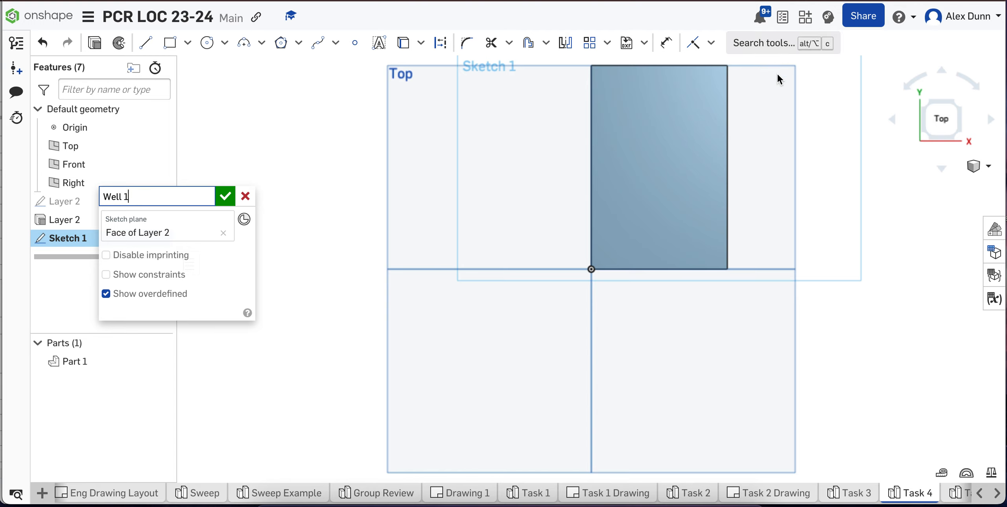
- Sketch a 0.25 in diameter circle in the lower middle of the plate's face
scroll(776, 60, "up", 5)
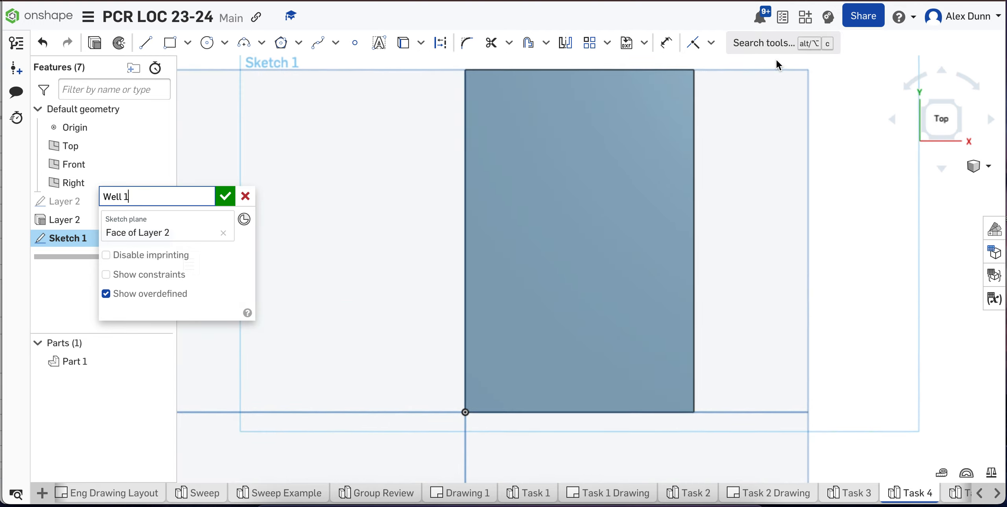
left_click(207, 42)
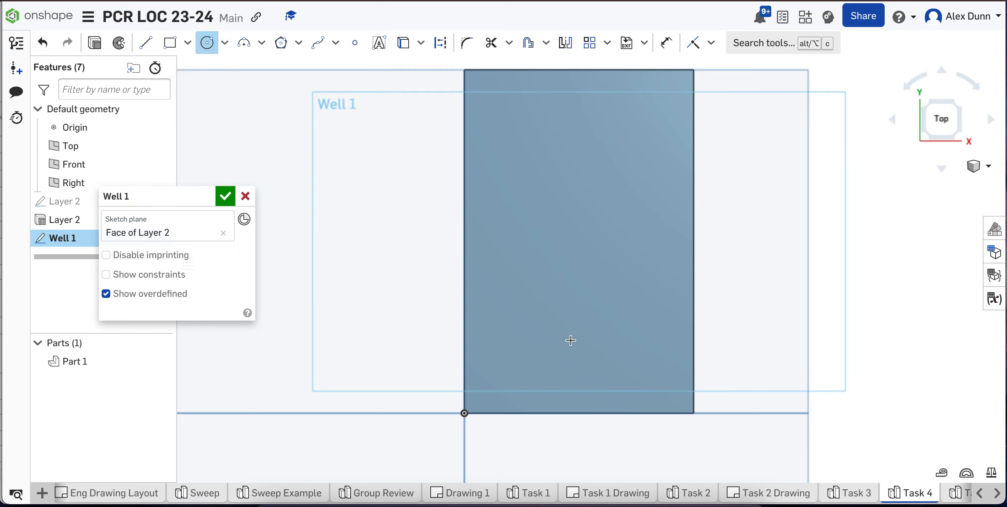
left_click(594, 332)
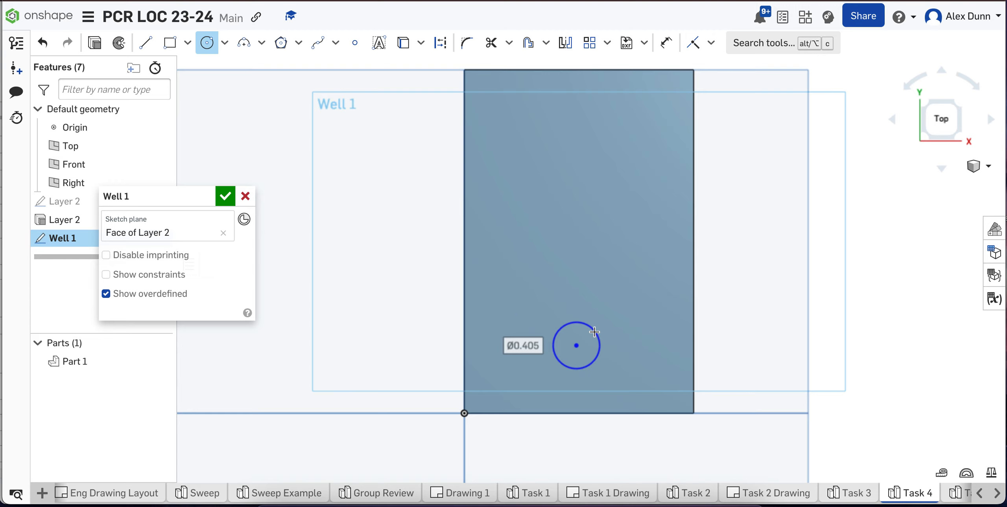
type(".")
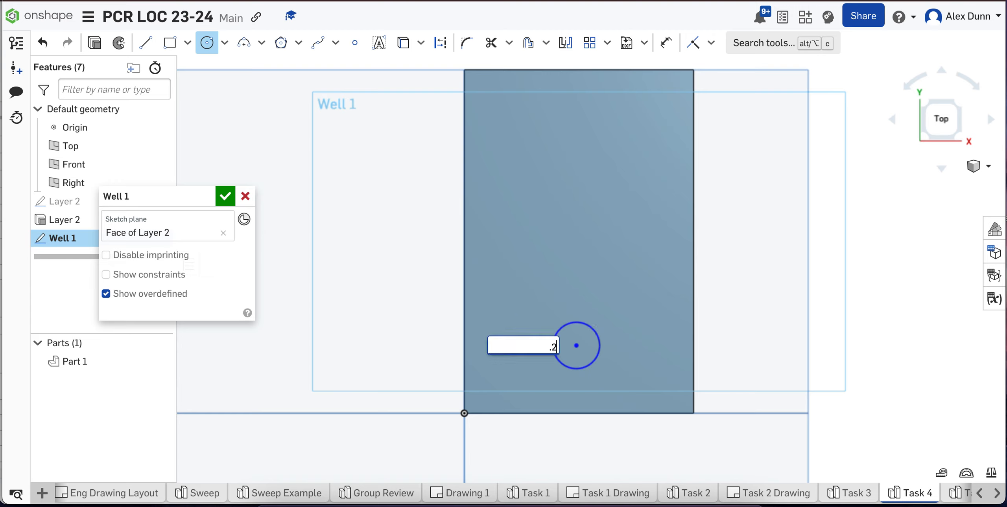
type("25")
key("Return")
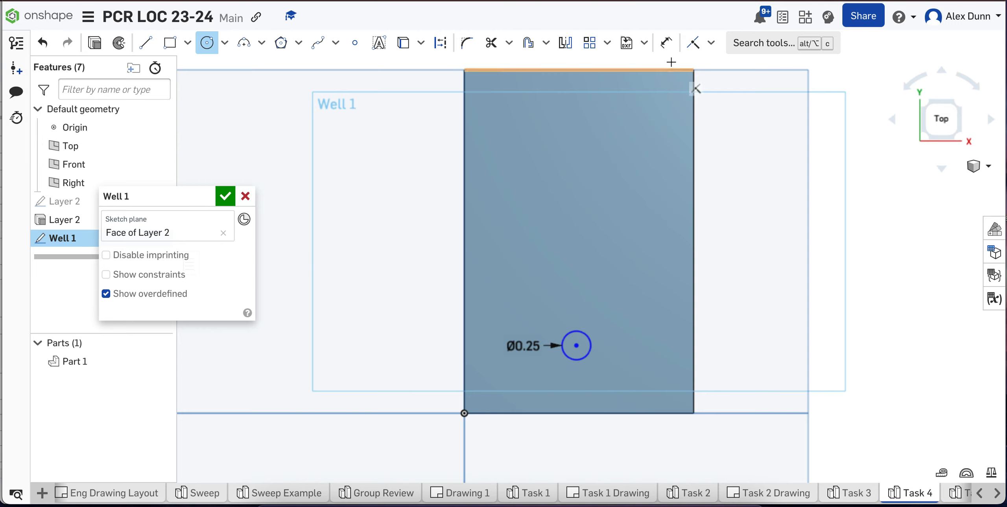
- Dimension the circle's center 1 in from the plate's right edge and 1 in from its lower edge
left_click(666, 43)
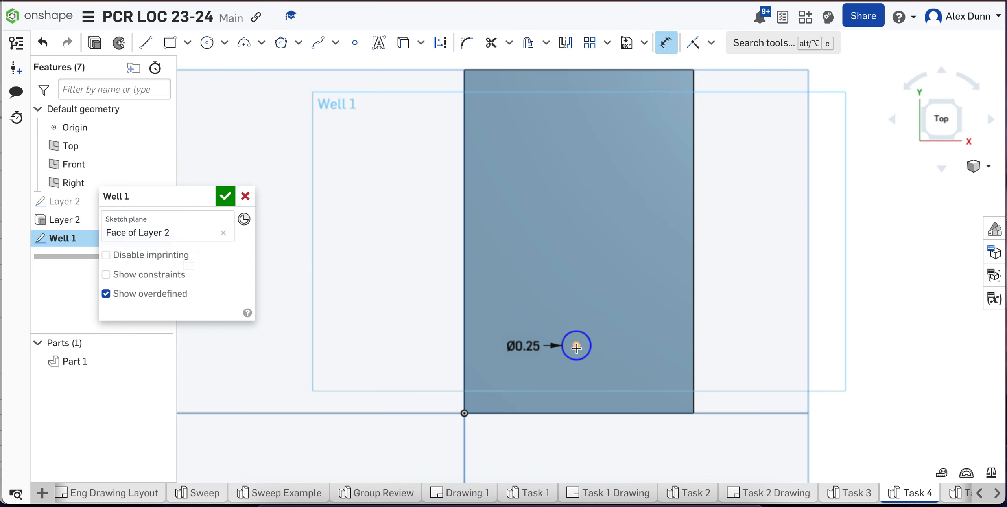
left_click(693, 333)
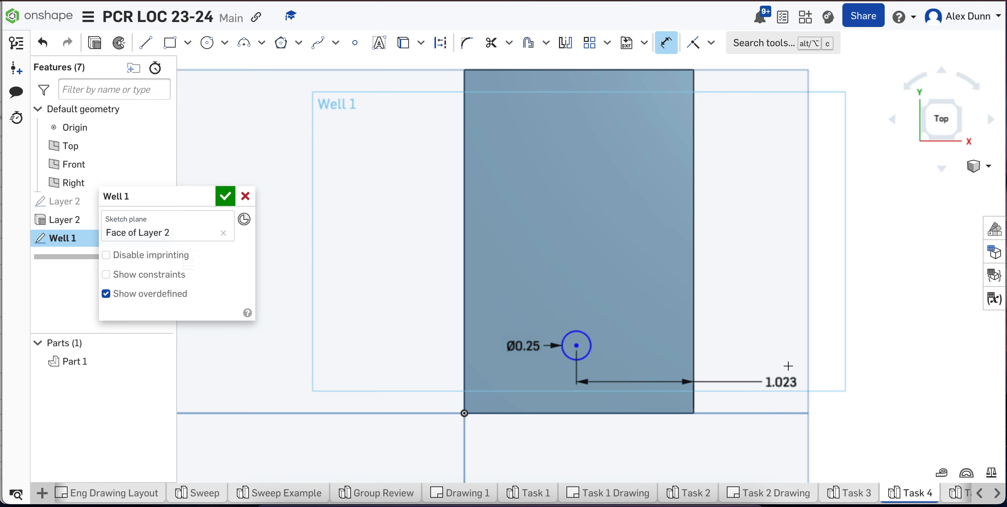
left_click(777, 307)
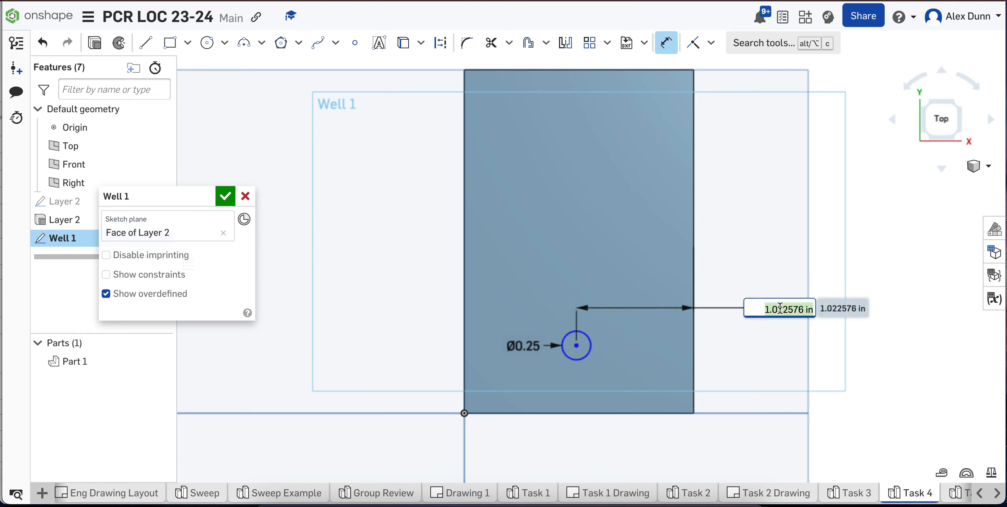
type("1")
key("Return")
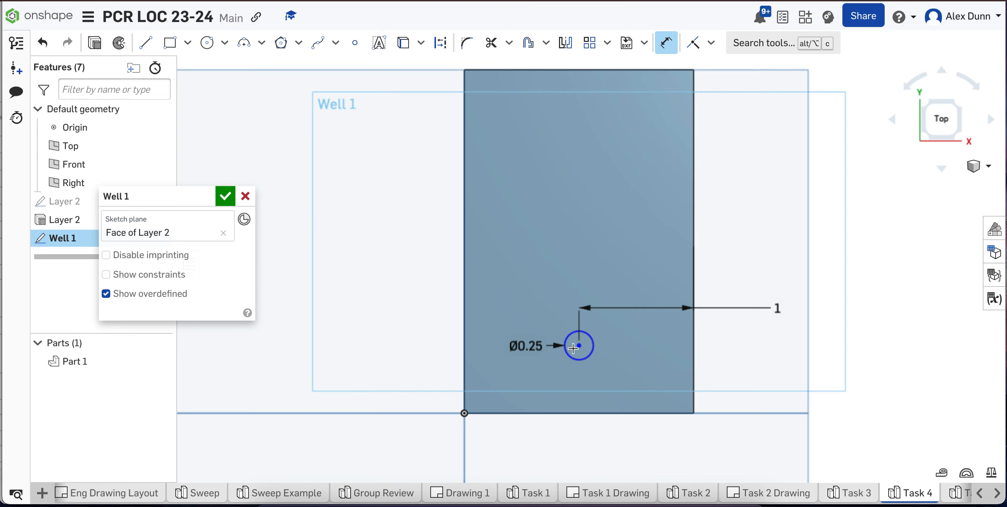
left_click(582, 413)
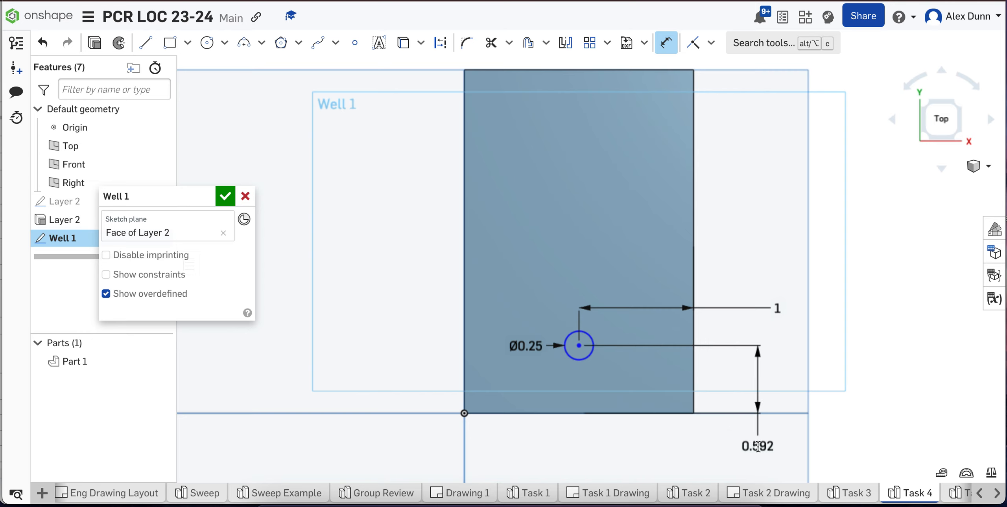
left_click(757, 447)
key("Return")
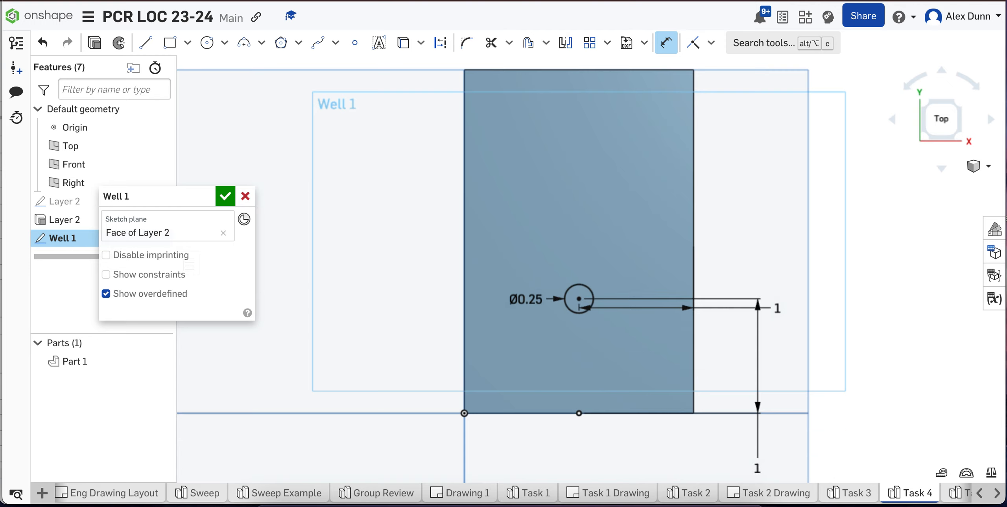
- Exit the Dimension tool and move the circle's vertical dimension to the left side of the plate
scroll(559, 426, "down", 3)
scroll(559, 425, "up", 2)
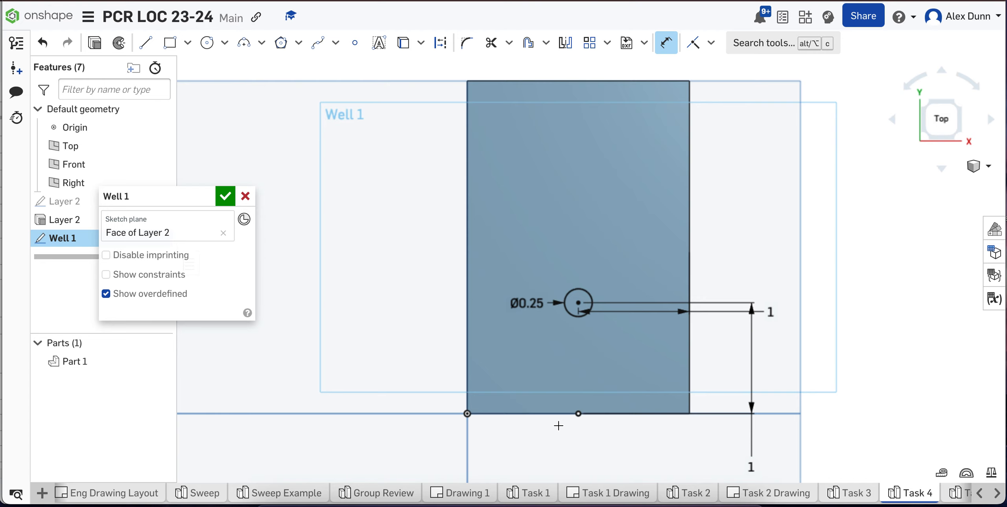
key("Escape")
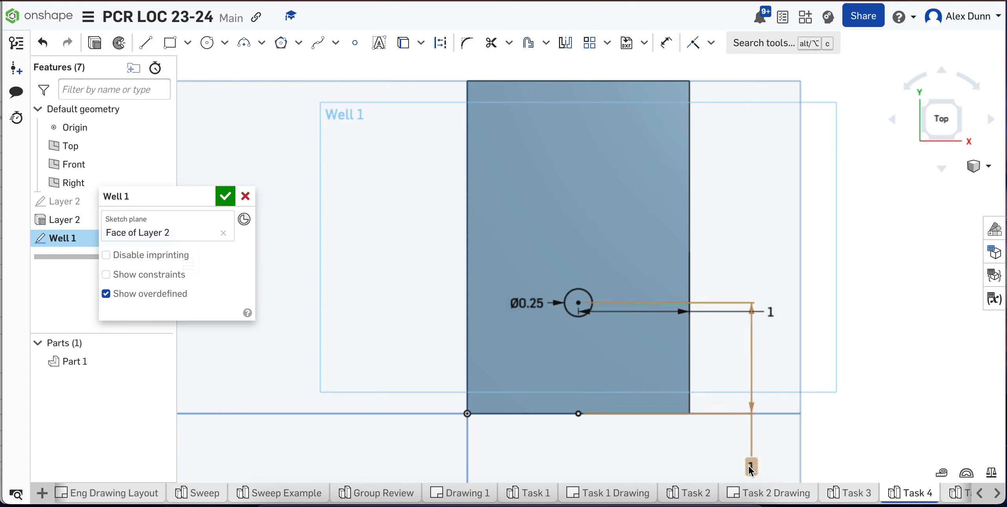
left_click_drag(738, 467, 424, 357)
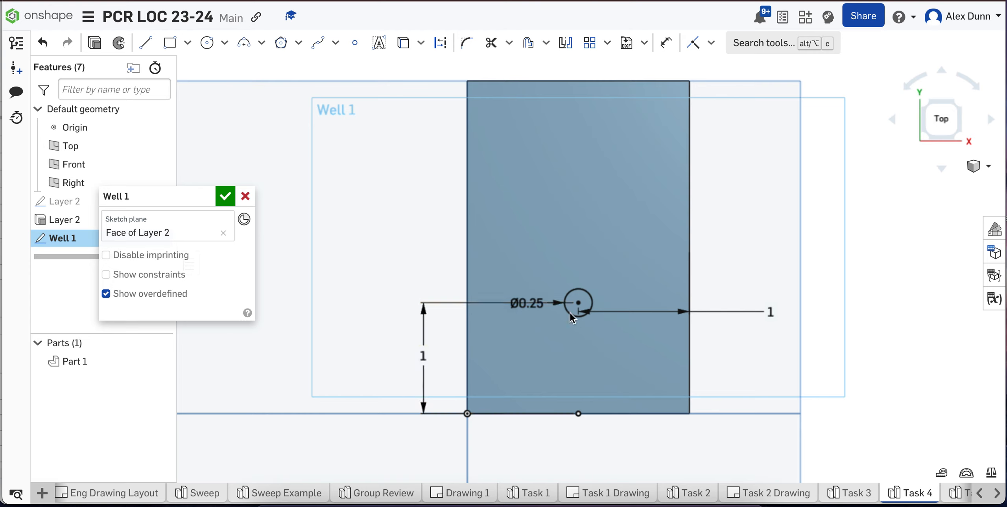
- Move the circle's diameter dimension above and to the left of the circle and finish the Well 1 sketch
left_click_drag(525, 299, 524, 277)
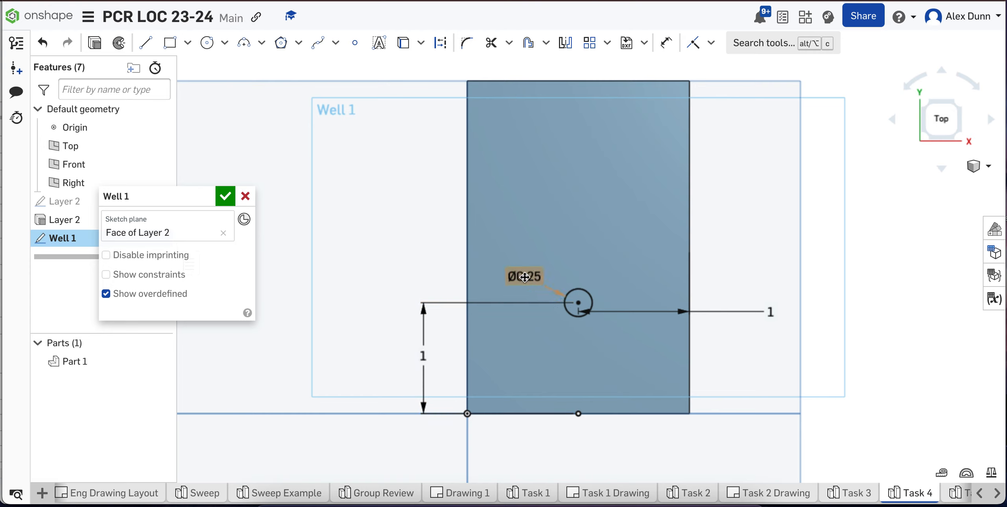
left_click(225, 198)
- Extrude the Well 1 circle as a blind Remove cut 0.05 in deep into the plate
left_click(974, 167)
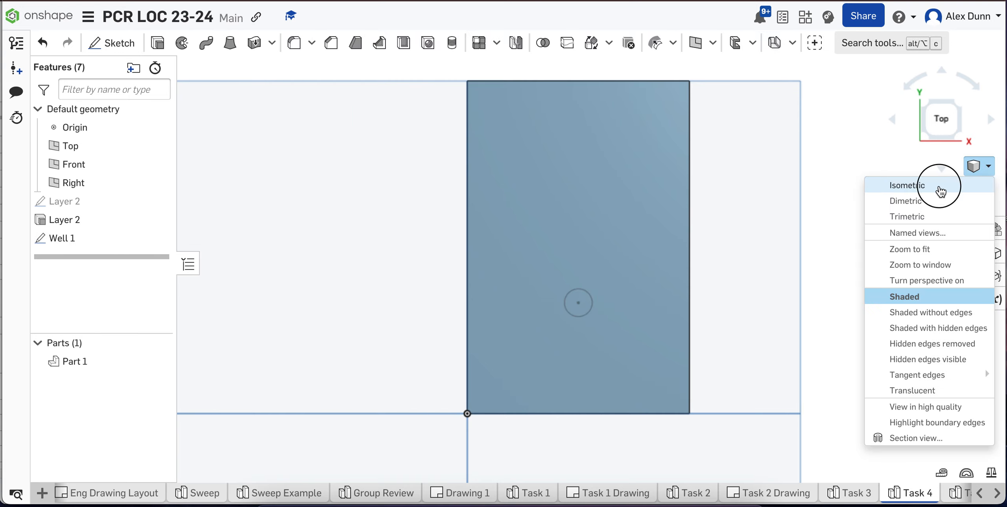
left_click(940, 191)
scroll(652, 236, "up", 5)
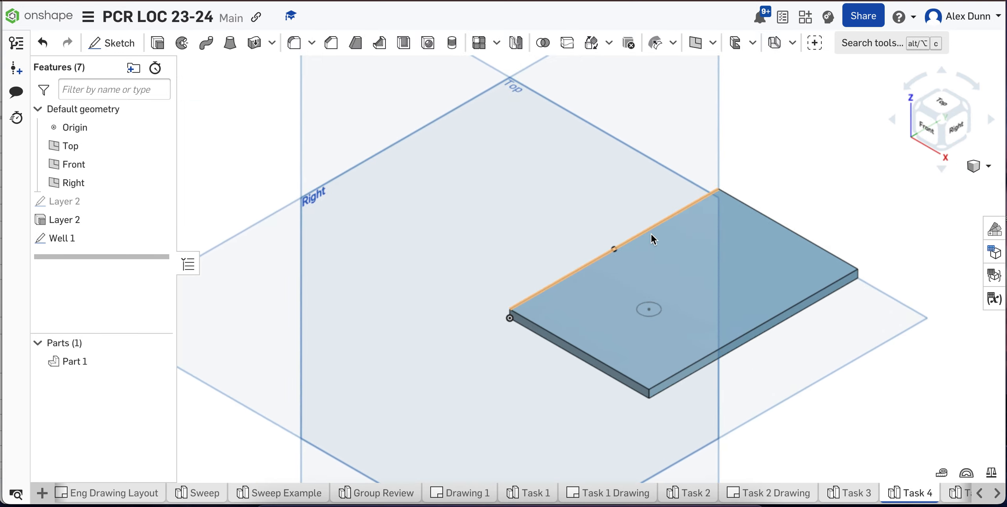
scroll(652, 238, "up", 3)
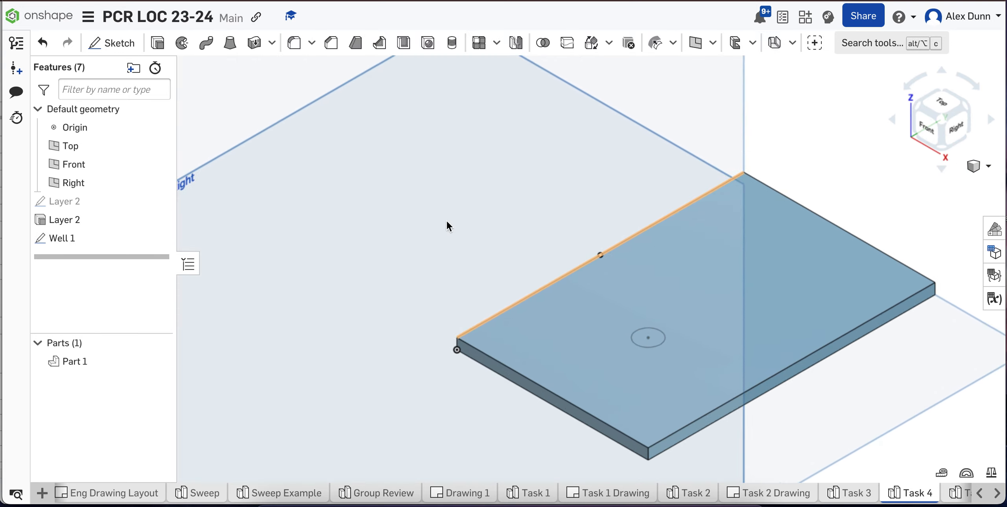
left_click(154, 42)
scroll(658, 346, "up", 3)
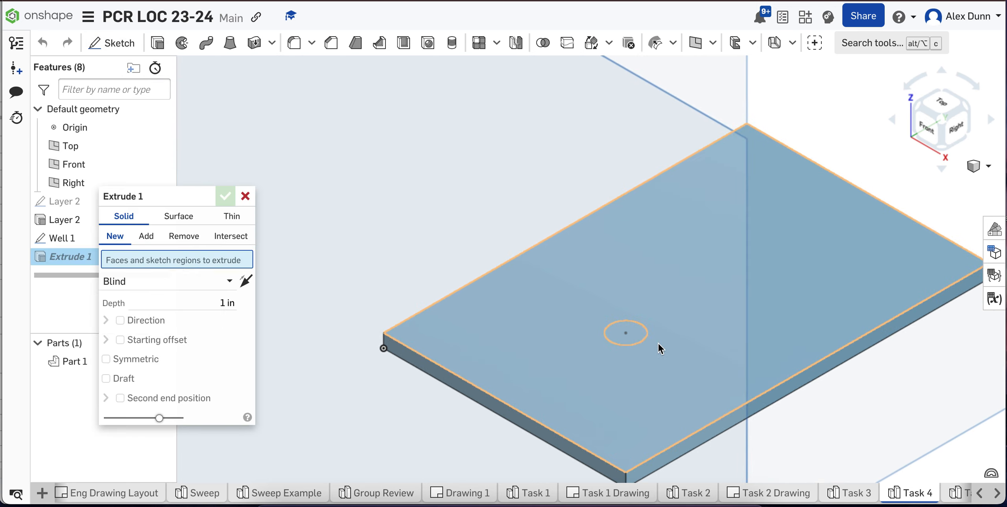
left_click(628, 333)
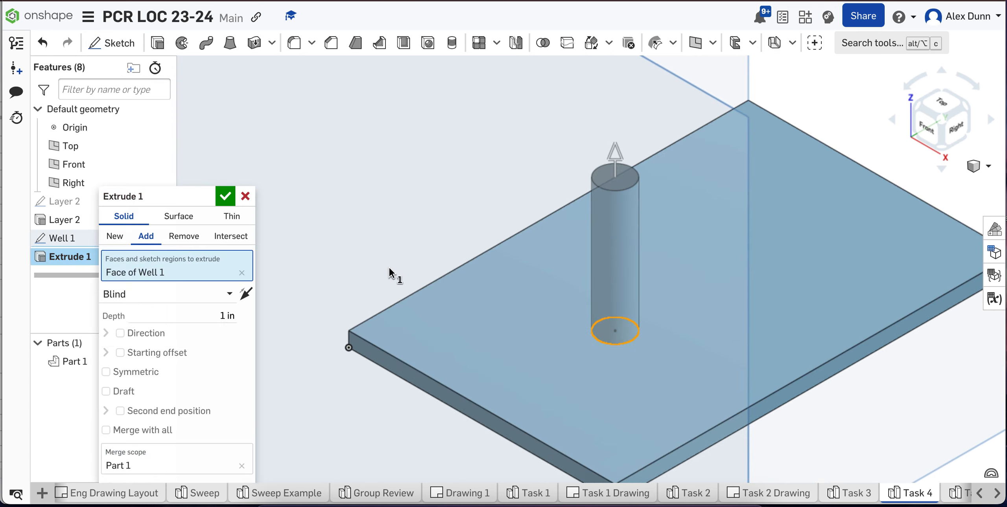
left_click(195, 240)
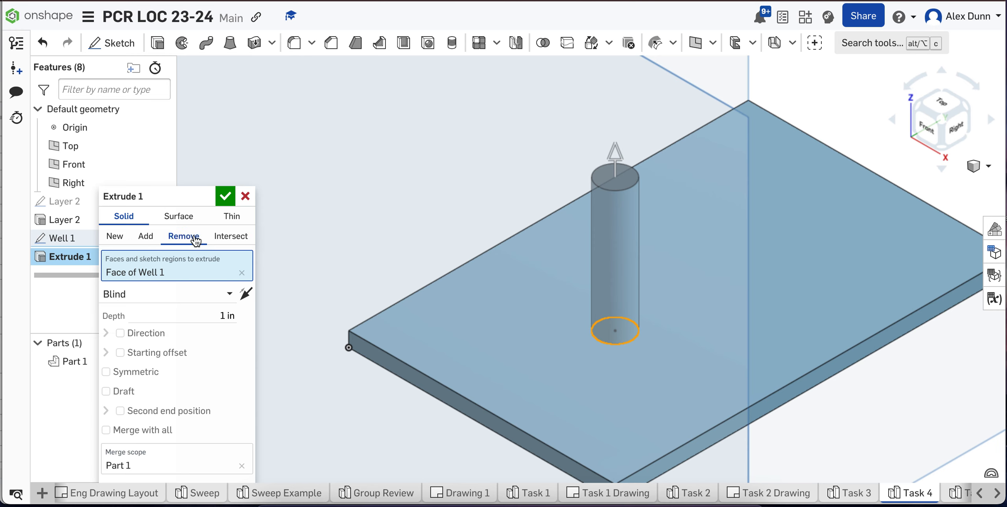
left_click(221, 315)
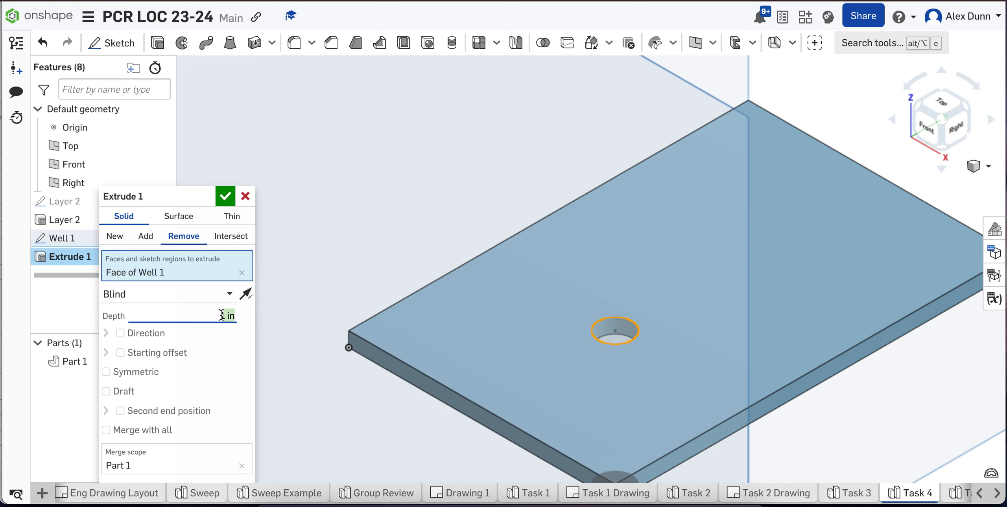
key("BackSpace")
type(".05")
- Name the well's cut extrude "Well 1" and accept it
left_click(205, 198)
type("We")
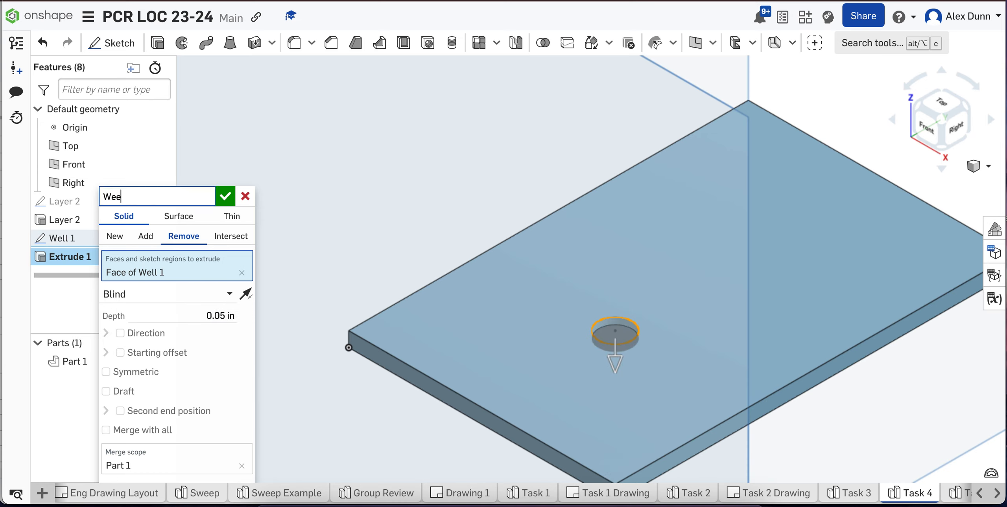
type("ll 1")
left_click(225, 196)
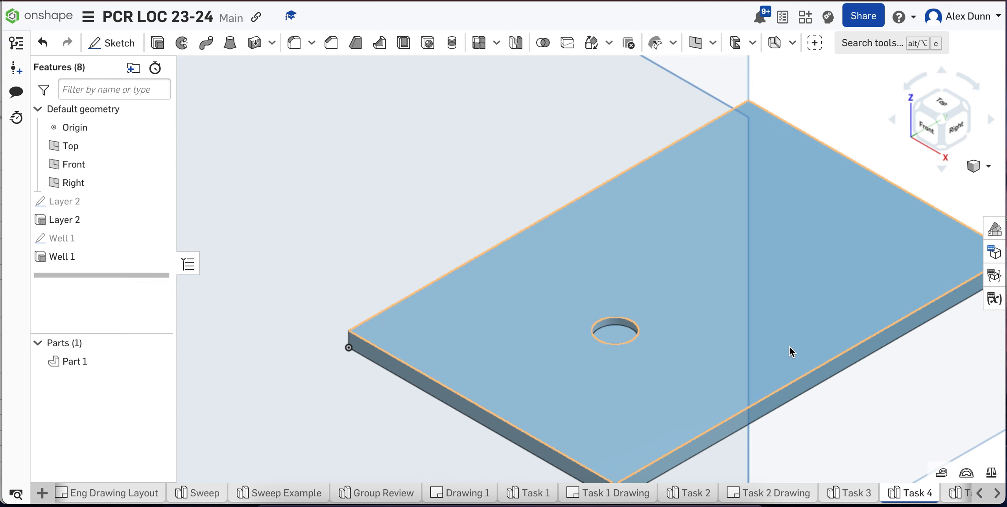
- Start a new sketch on the plate's upper face and name it "Channel Path"
scroll(789, 346, "down", 3)
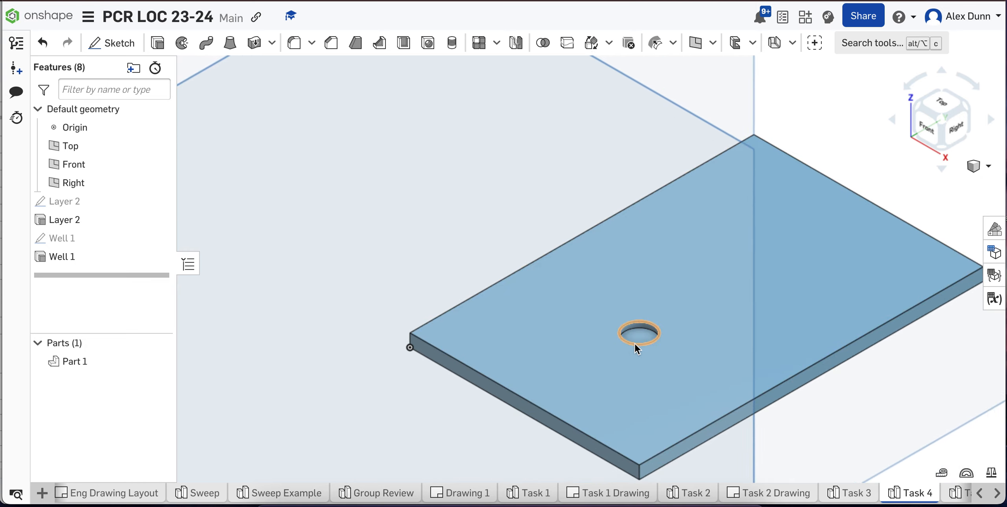
scroll(851, 355, "down", 5)
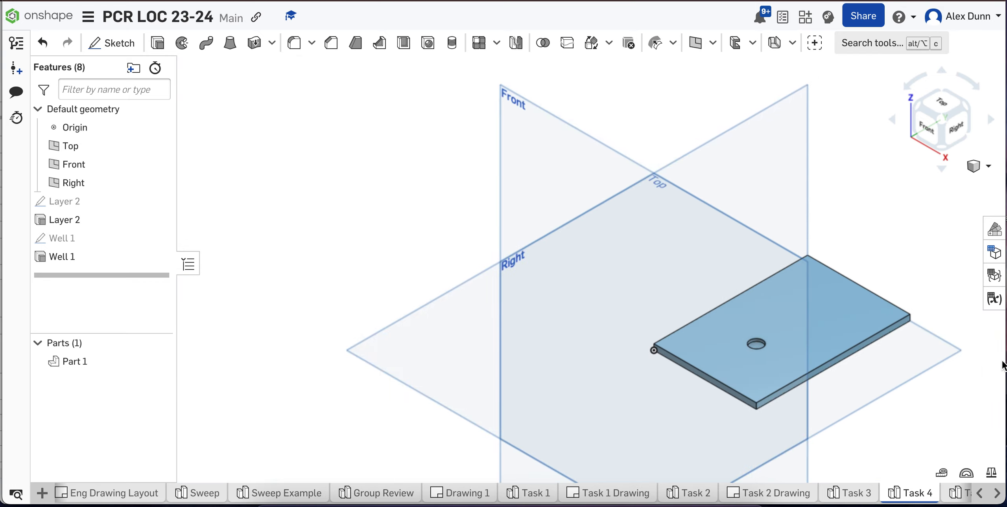
scroll(1002, 361, "up", 3)
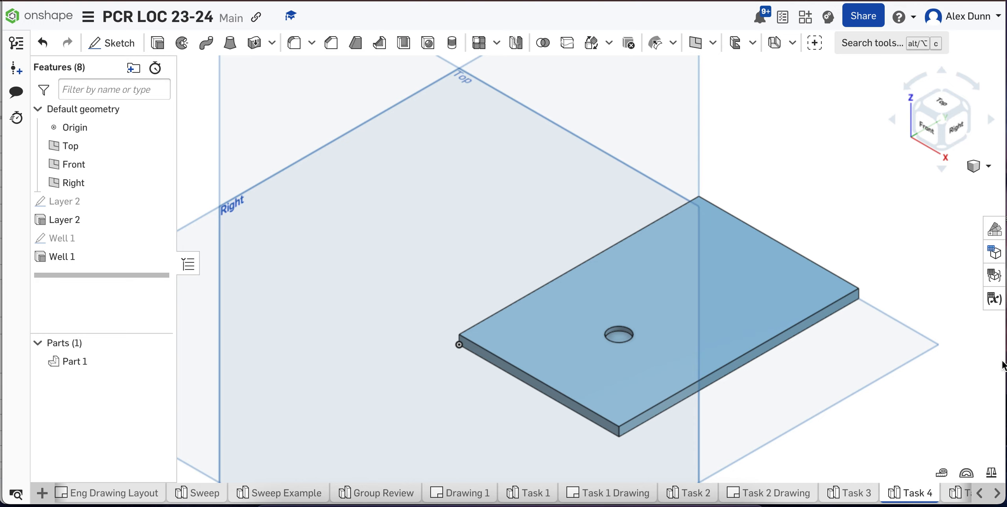
scroll(798, 323, "up", 3)
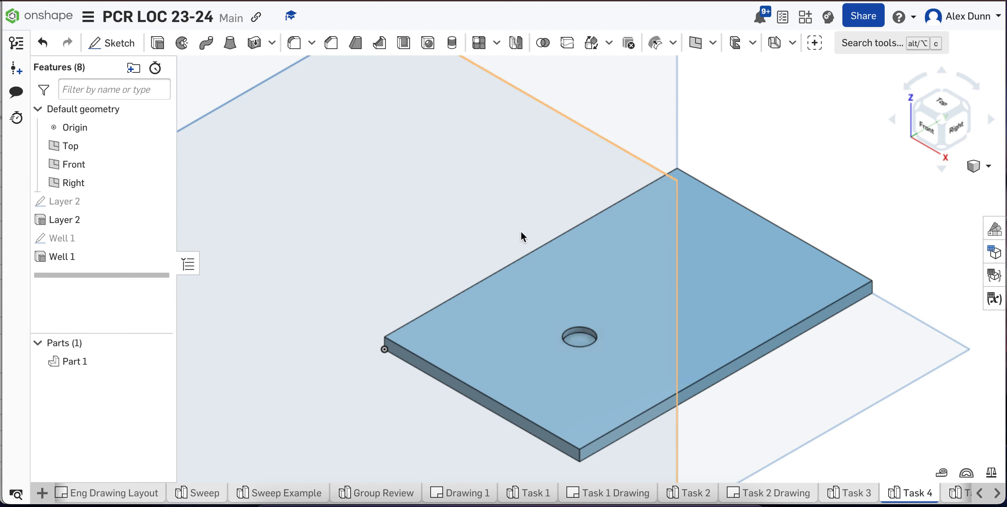
left_click(114, 46)
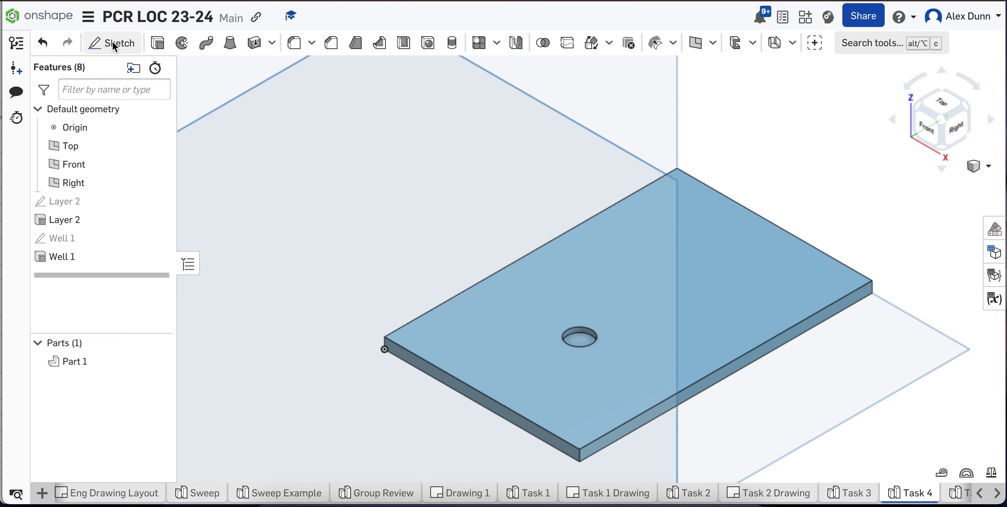
left_click(504, 320)
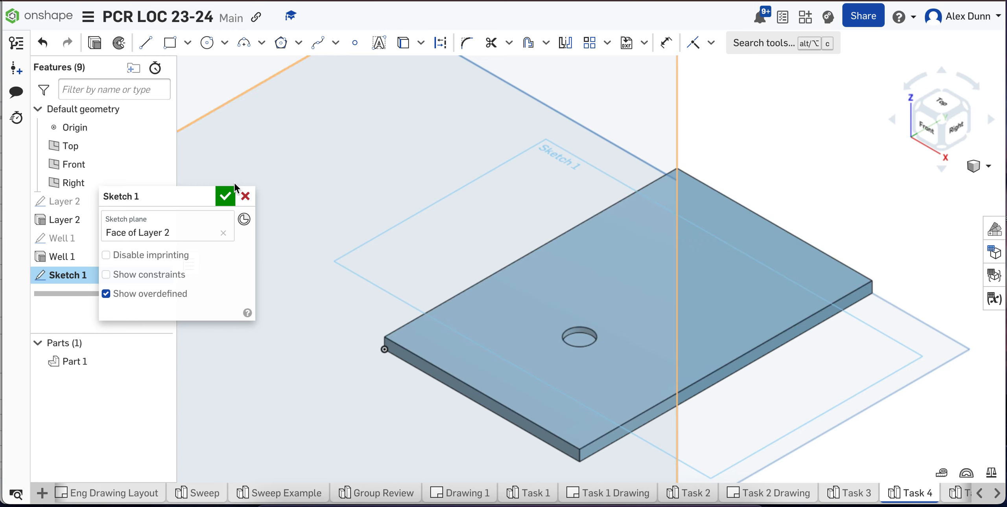
left_click(206, 195)
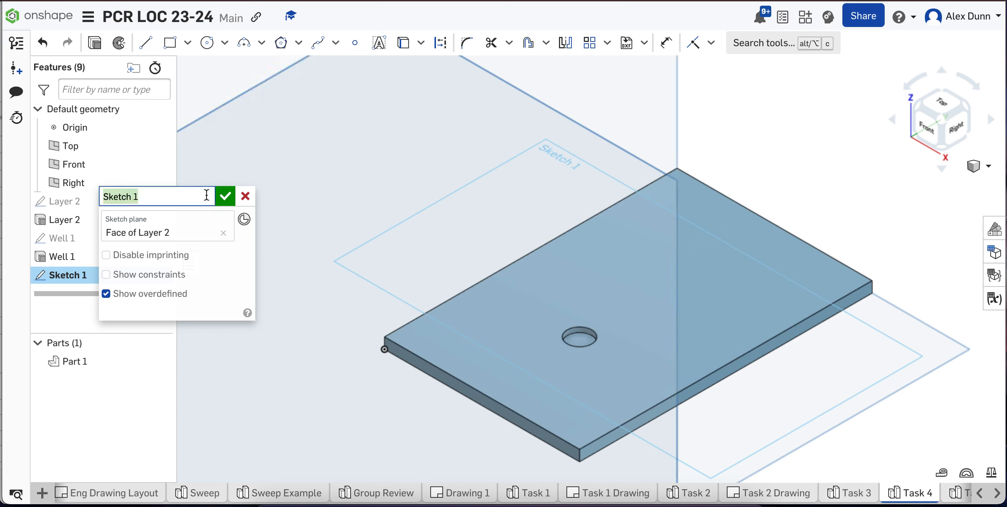
type("c")
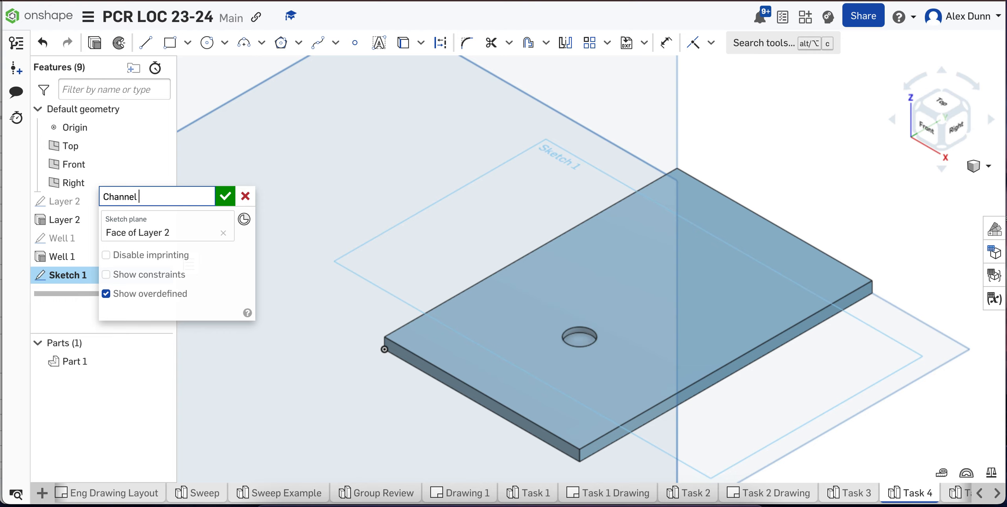
- Sketch a 1 in line from the well's center straight along the plate's length, toward the far short edge
left_click(945, 105)
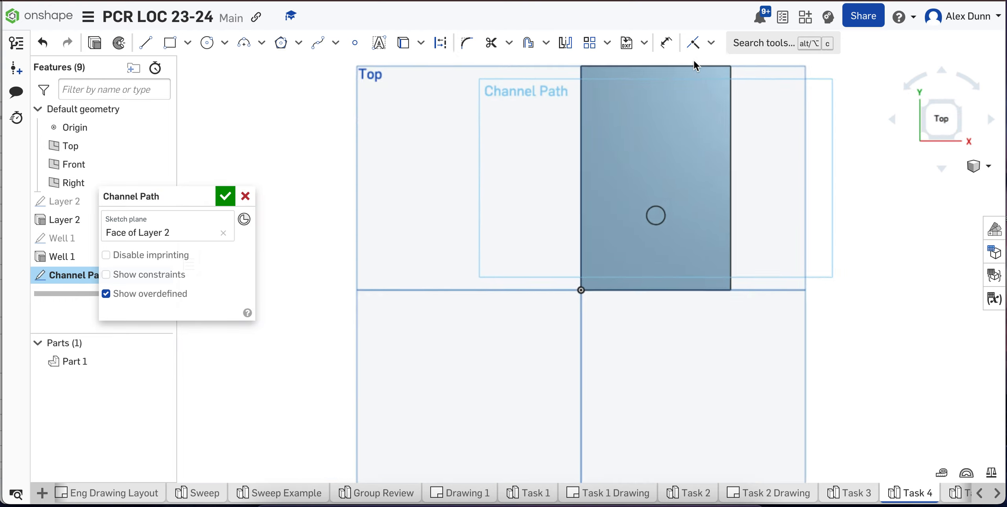
scroll(695, 63, "up", 5)
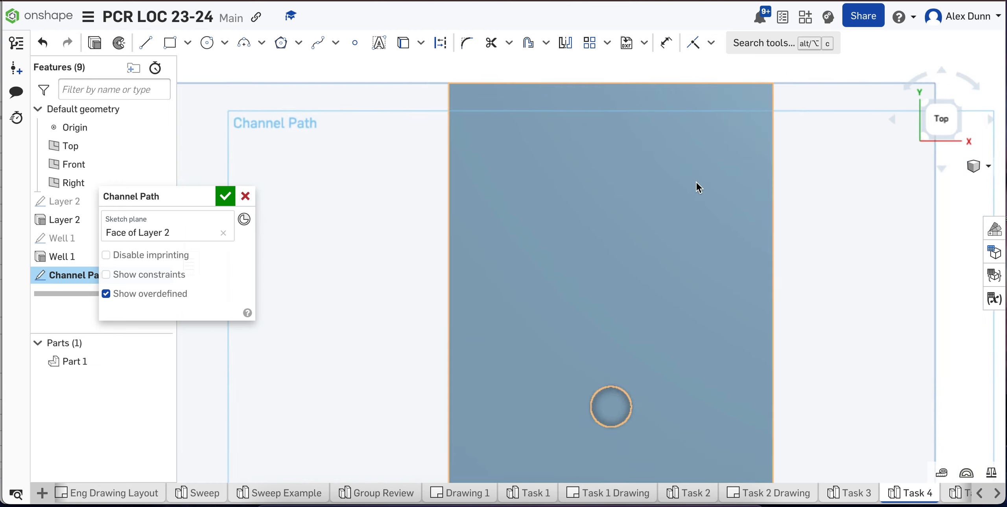
left_click(145, 42)
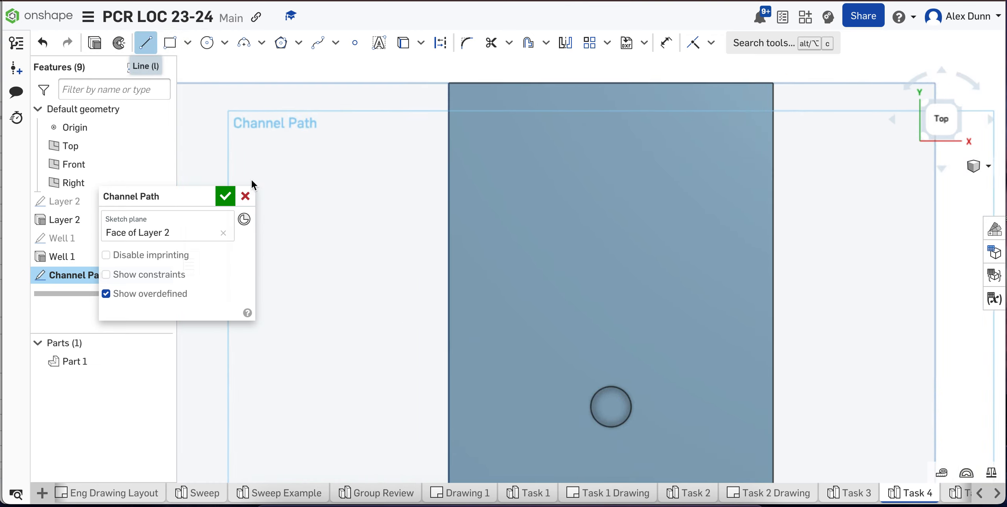
left_click(610, 407)
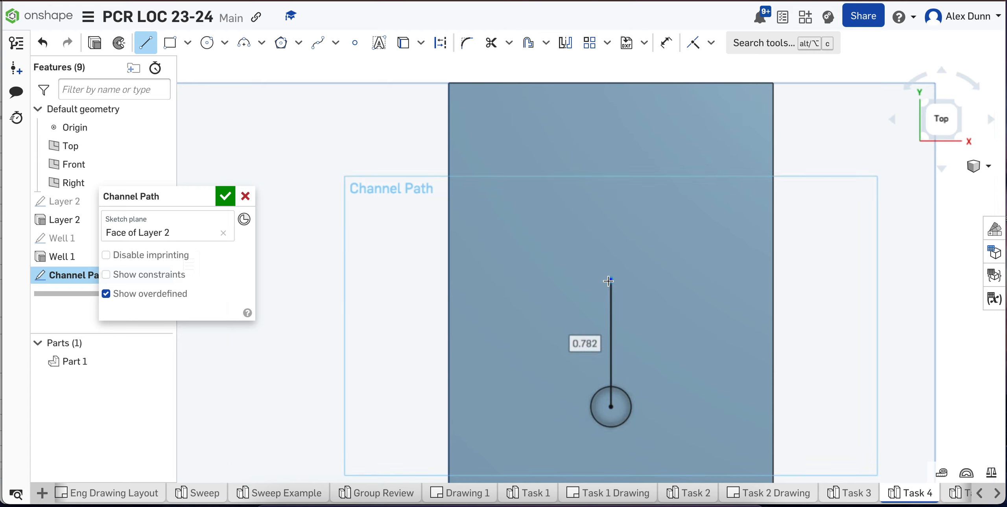
type("1")
key("Return")
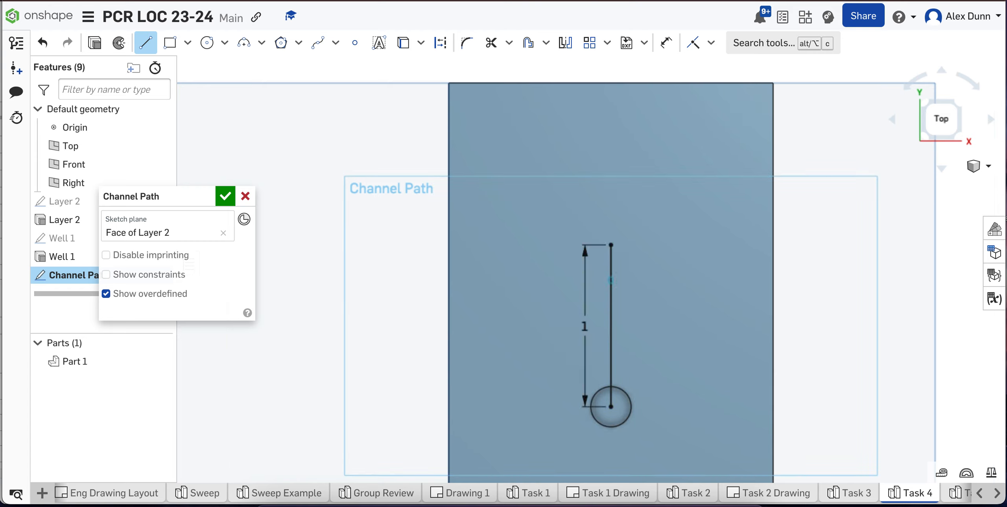
- Exit the Line tool, move the line's length dimension farther left of the line, and finish the Channel Path sketch
key("Escape")
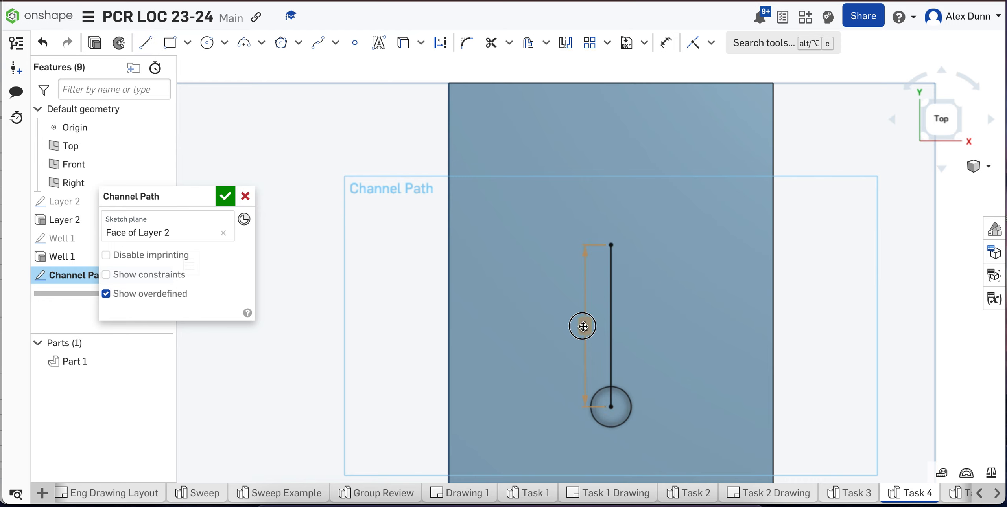
left_click_drag(583, 327, 539, 326)
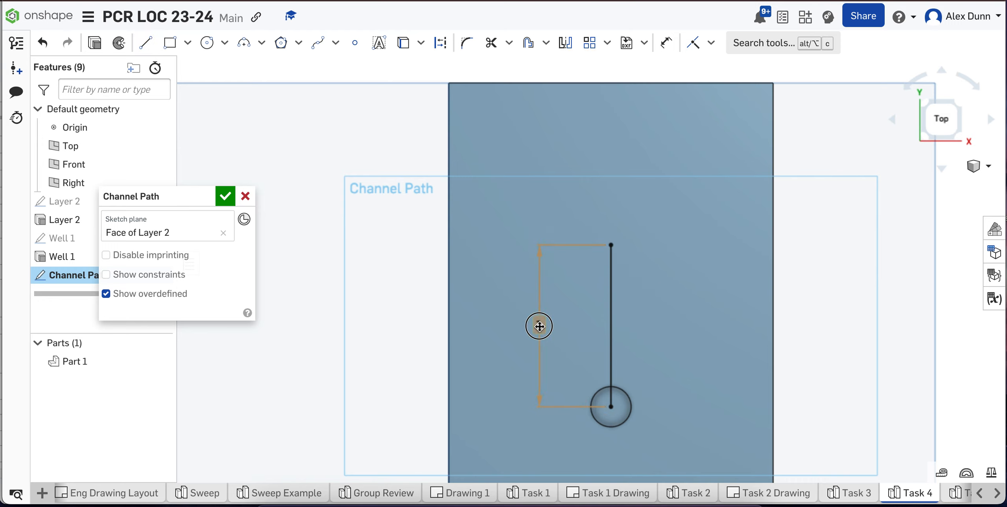
left_click(223, 198)
- Start a Plane point reference plane and pick the channel path's endpoint at the well's center as its point
left_click(978, 169)
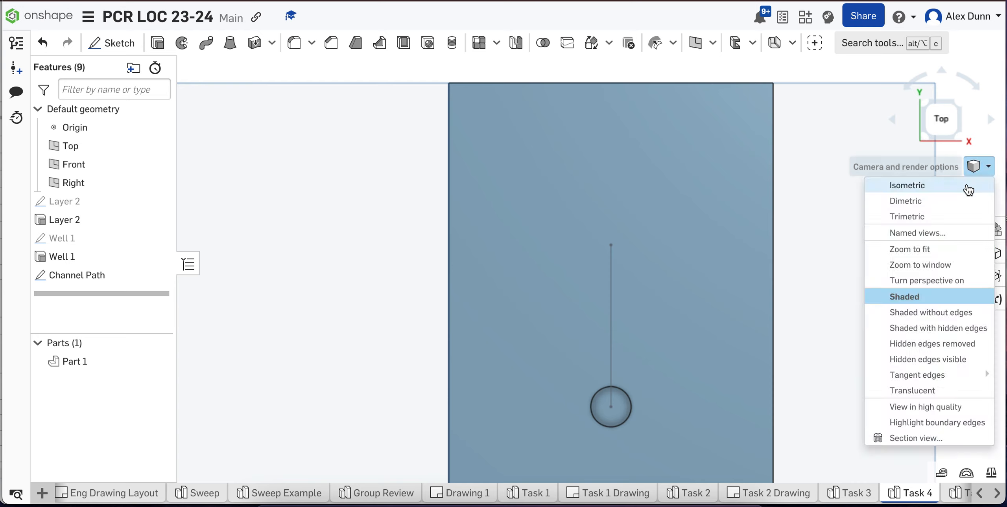
left_click(962, 186)
scroll(744, 241, "up", 5)
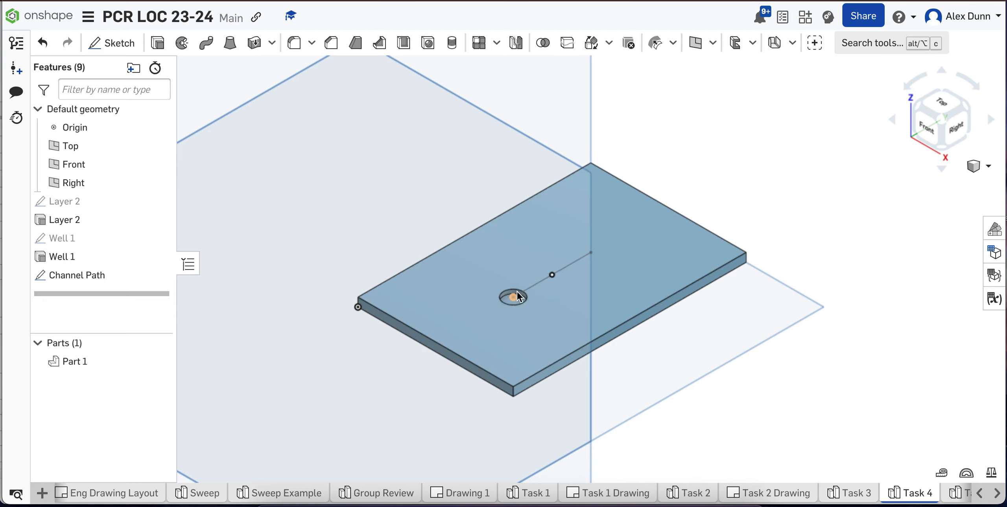
key("f")
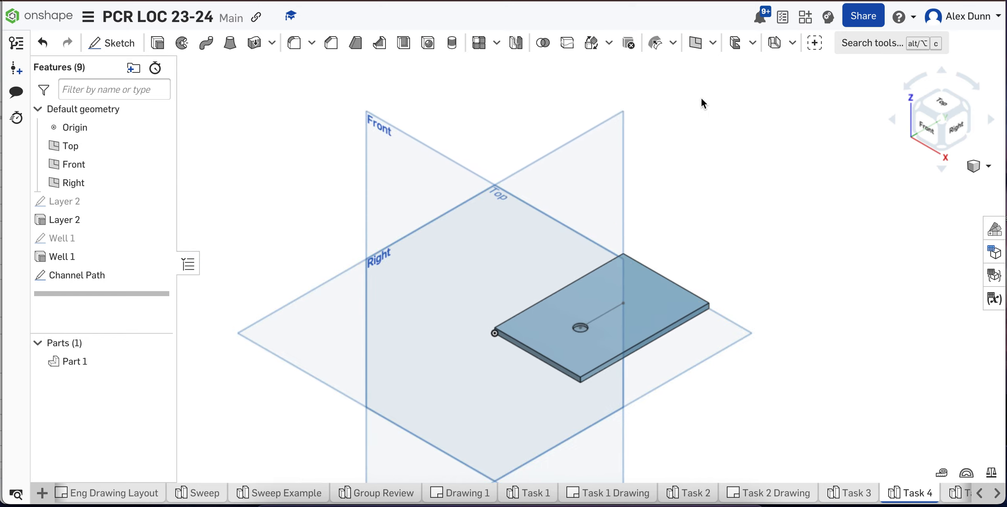
left_click(696, 45)
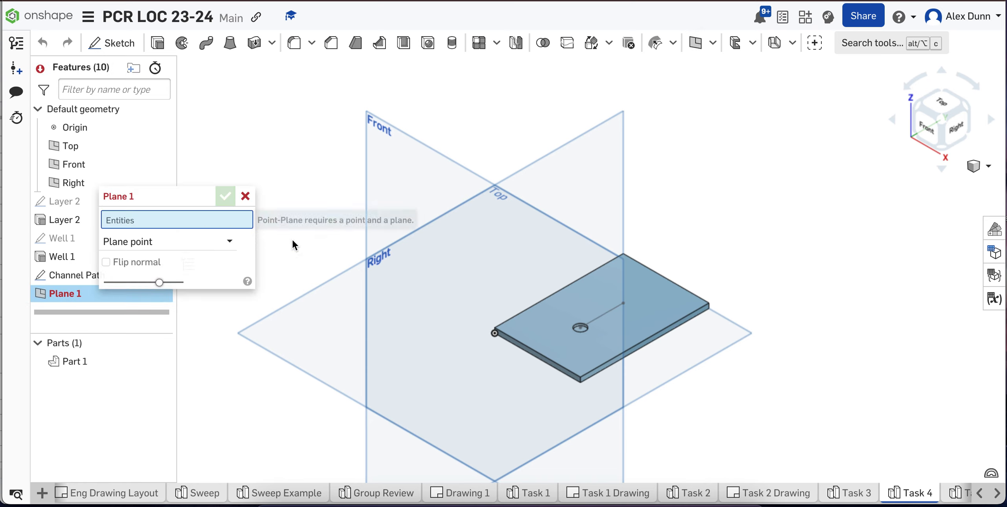
scroll(789, 346, "up", 3)
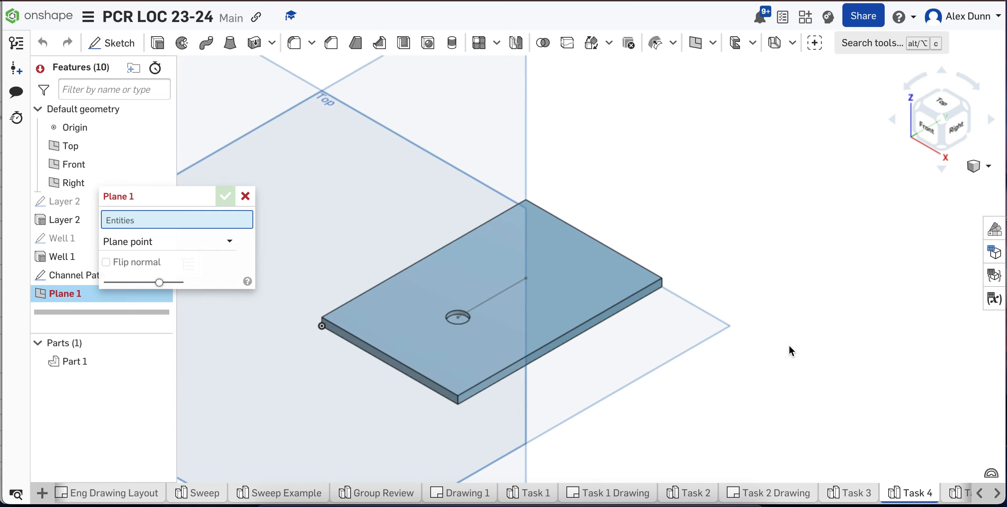
left_click(458, 318)
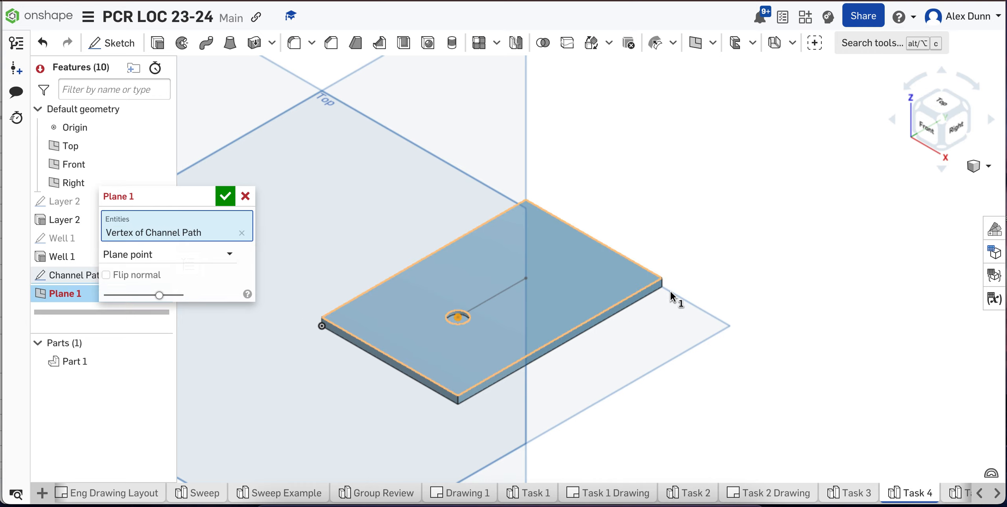
- Add the Front plane as the parallel reference for the new plane and accept it
scroll(671, 298, "down", 3)
left_click(979, 166)
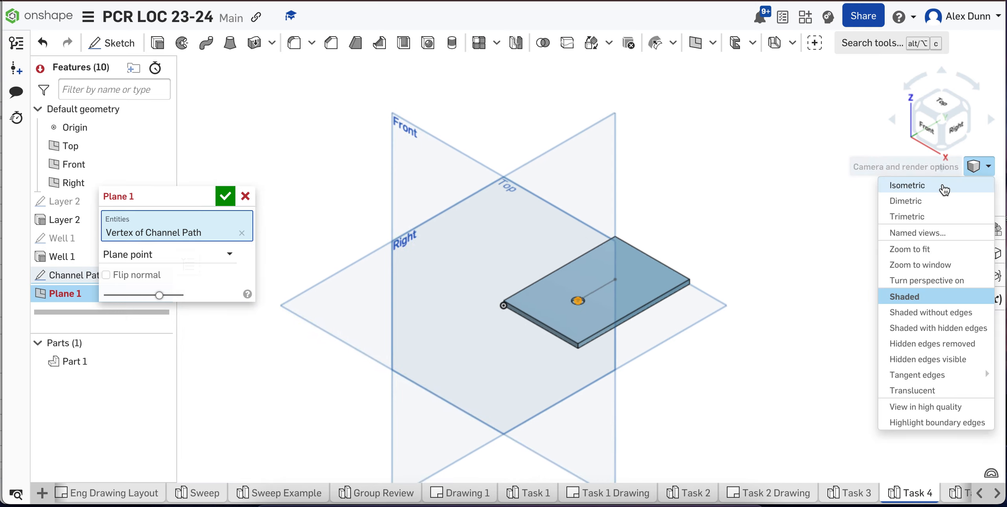
left_click(944, 186)
mouse_move(845, 275)
right_mouse_down()
mouse_move(798, 280)
mouse_move(805, 293)
mouse_move(840, 290)
right_mouse_up()
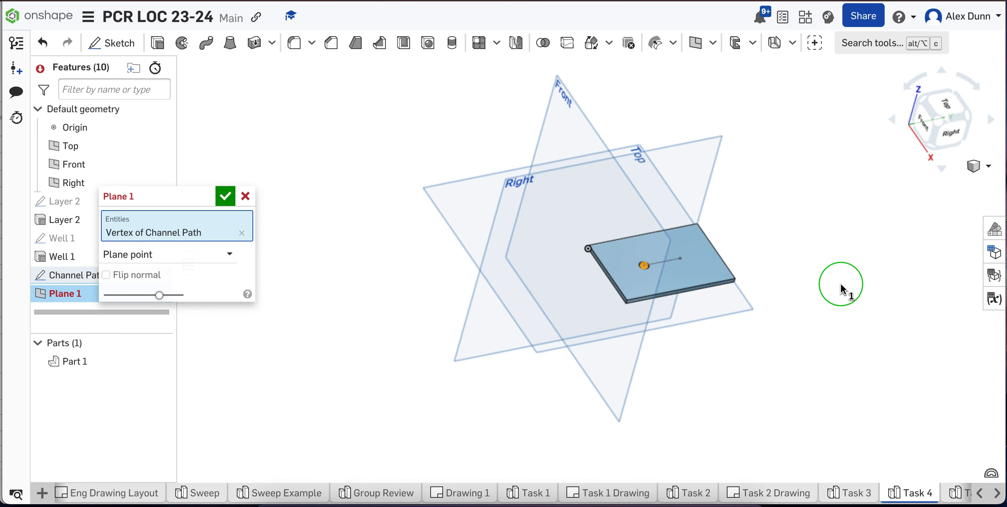
left_click(574, 118)
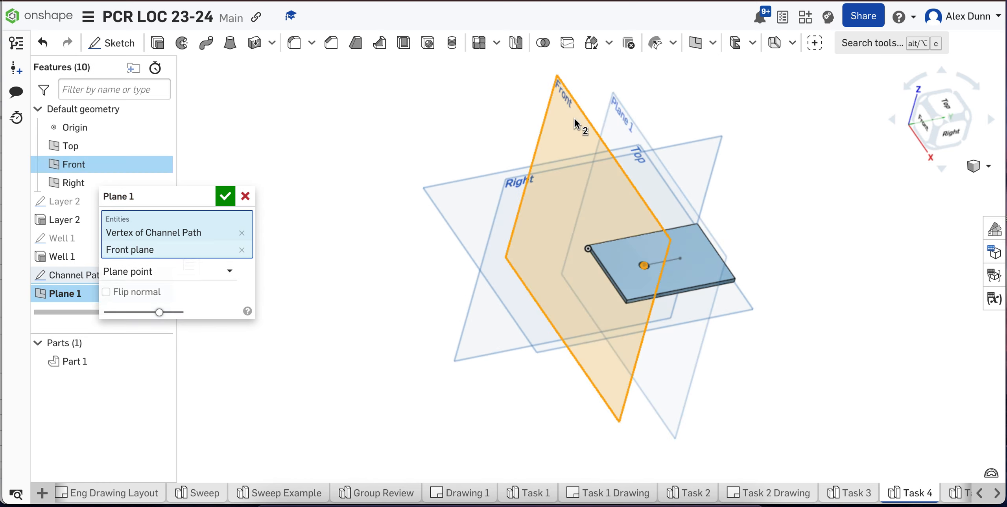
mouse_move(816, 341)
right_mouse_down()
mouse_move(790, 327)
mouse_move(817, 334)
right_mouse_up()
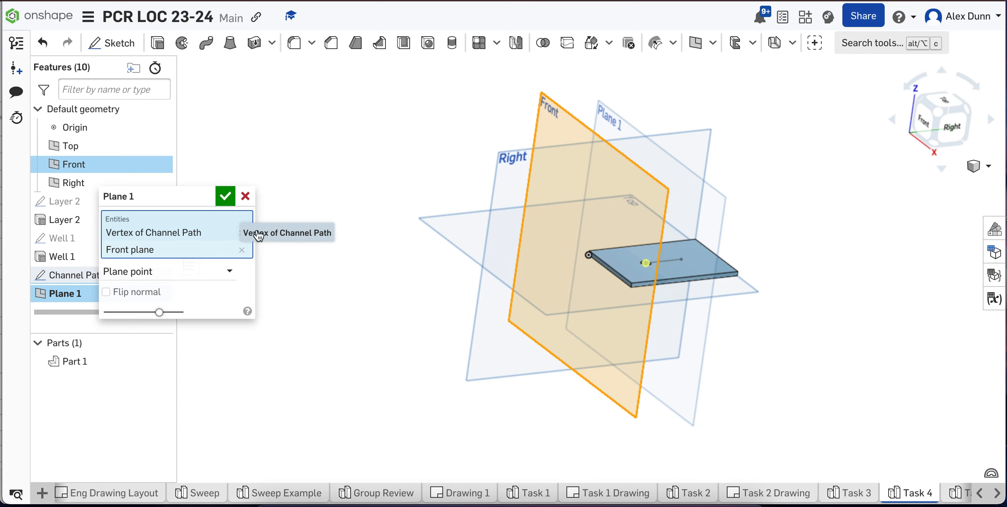
scroll(791, 287, "up", 5)
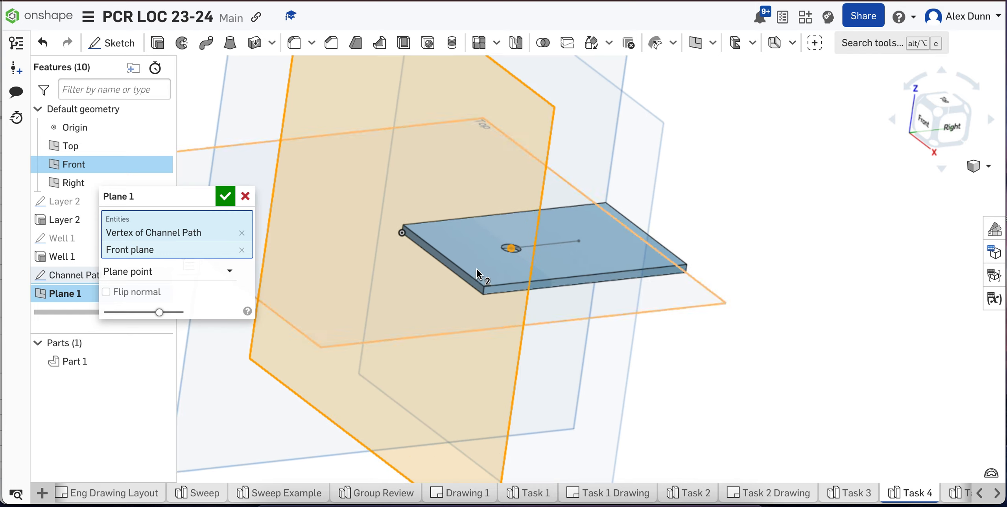
scroll(721, 326, "down", 4)
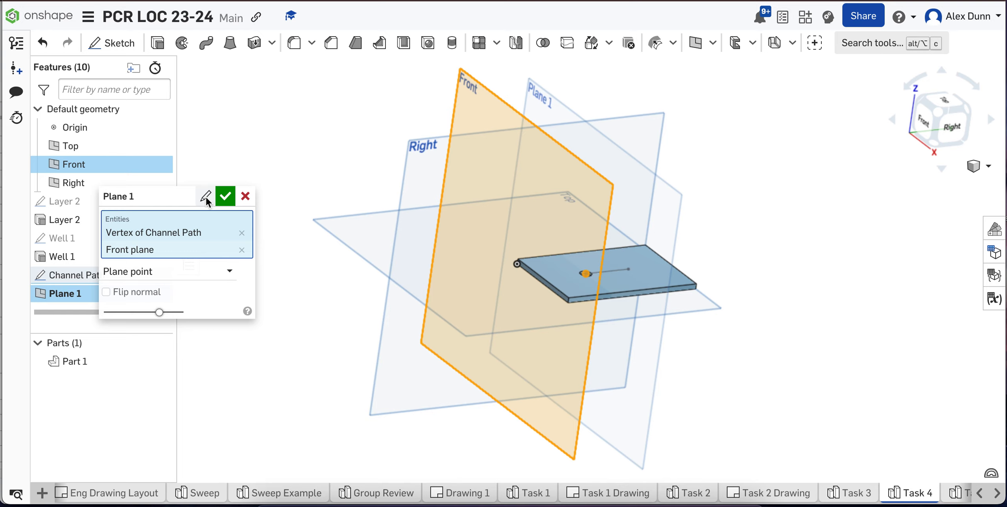
left_click(225, 196)
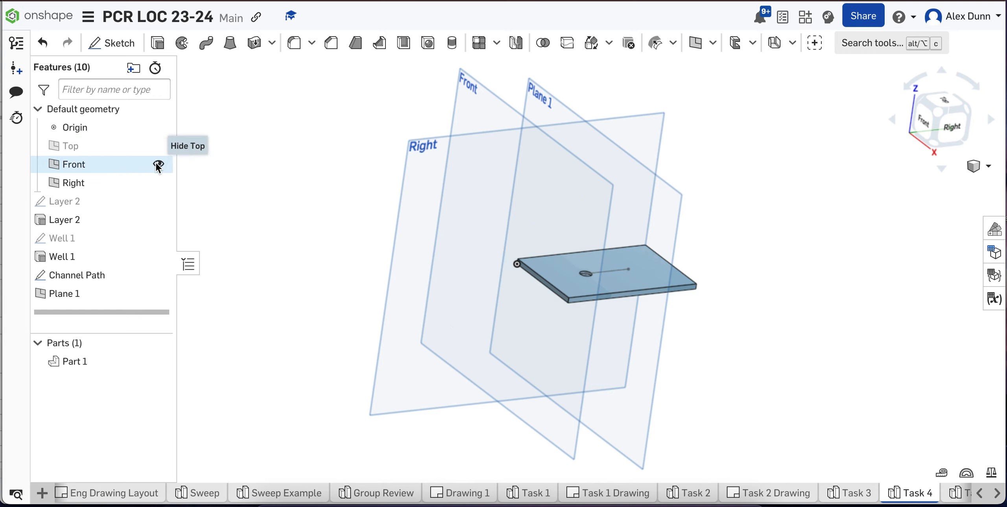
- Hide the default Top, Front and Right planes
left_click(158, 163)
left_click(158, 183)
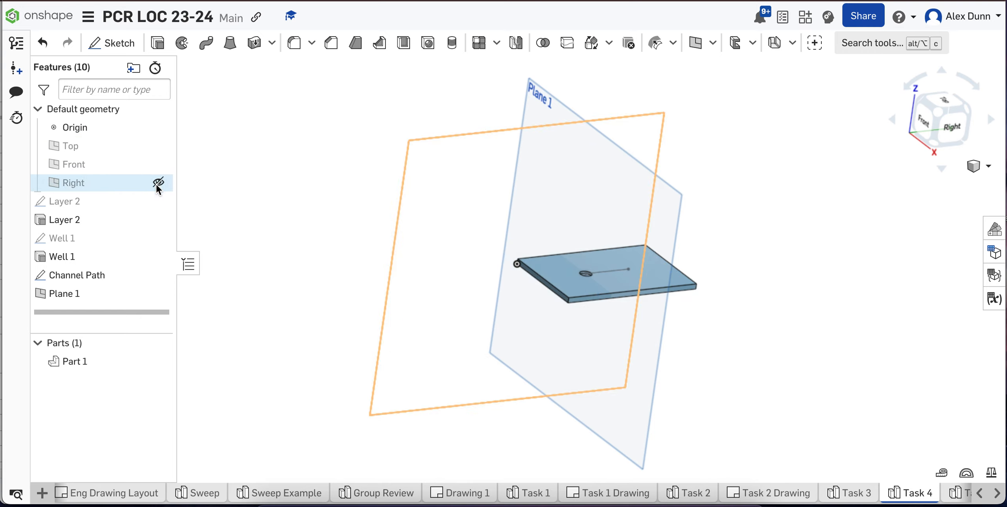
mouse_move(839, 303)
right_mouse_down()
mouse_move(803, 287)
mouse_move(820, 290)
mouse_move(842, 318)
right_mouse_up()
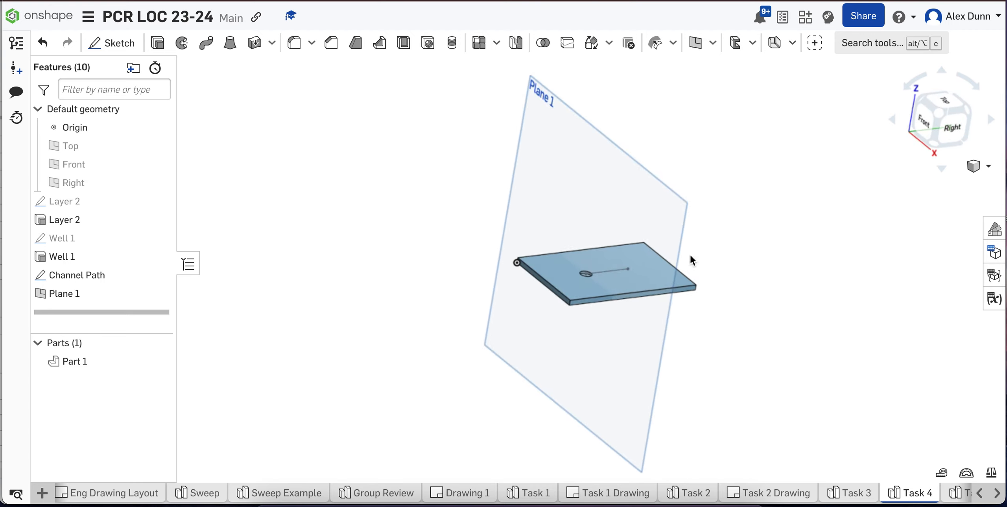
- Start a new sketch on Plane 1, view it from the front, and name it "Channel Profile"
left_click(106, 44)
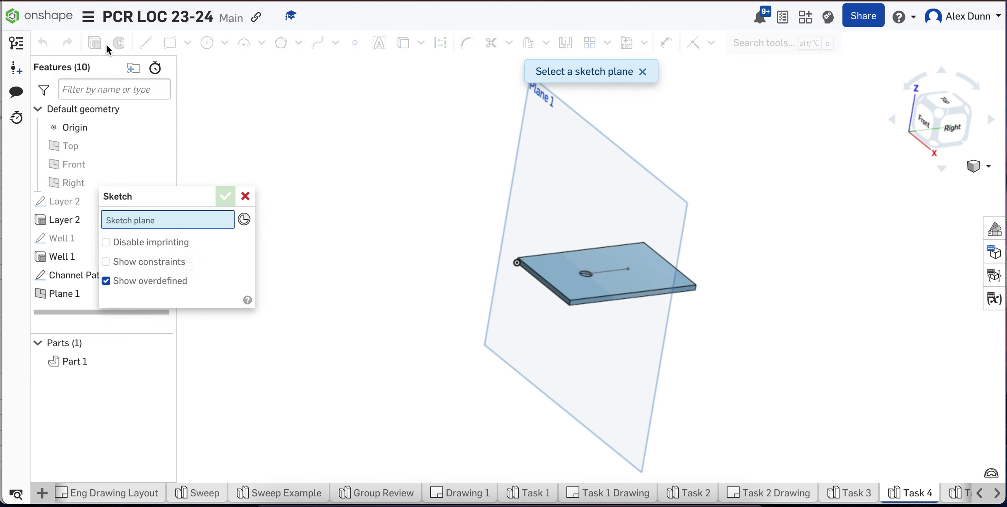
left_click(565, 180)
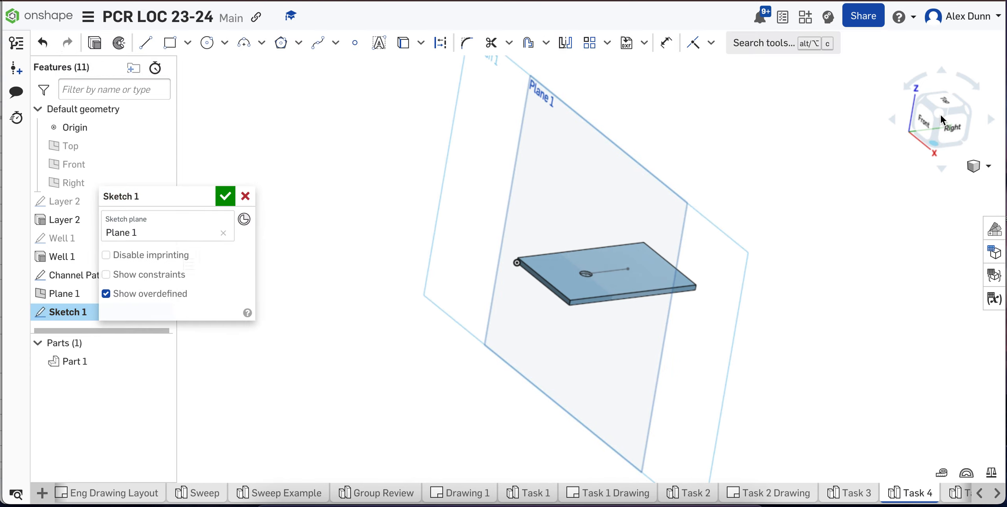
left_click(923, 118)
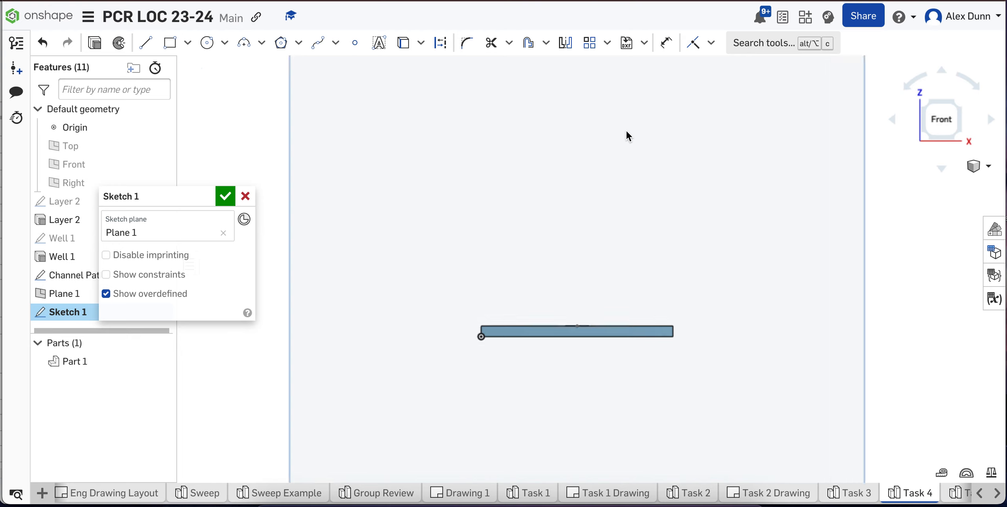
left_click(205, 197)
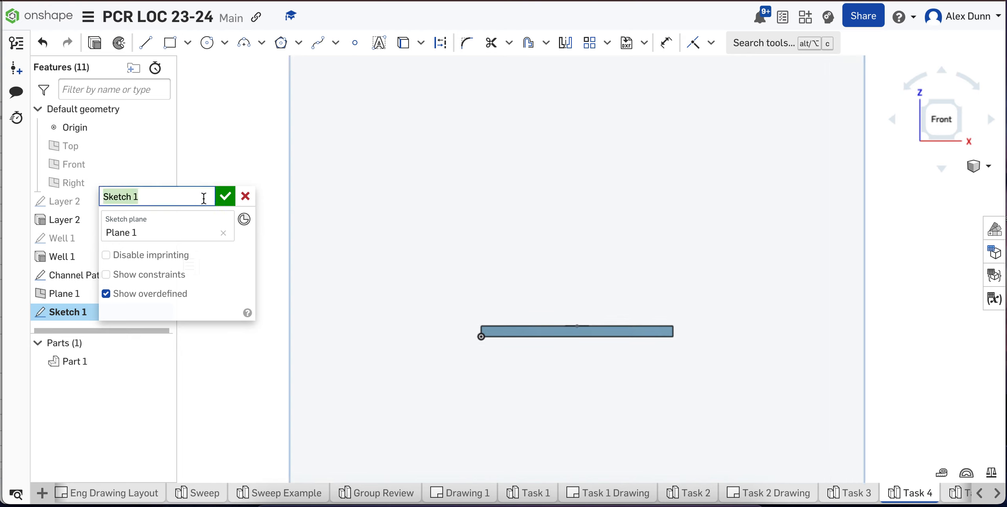
type("Ch")
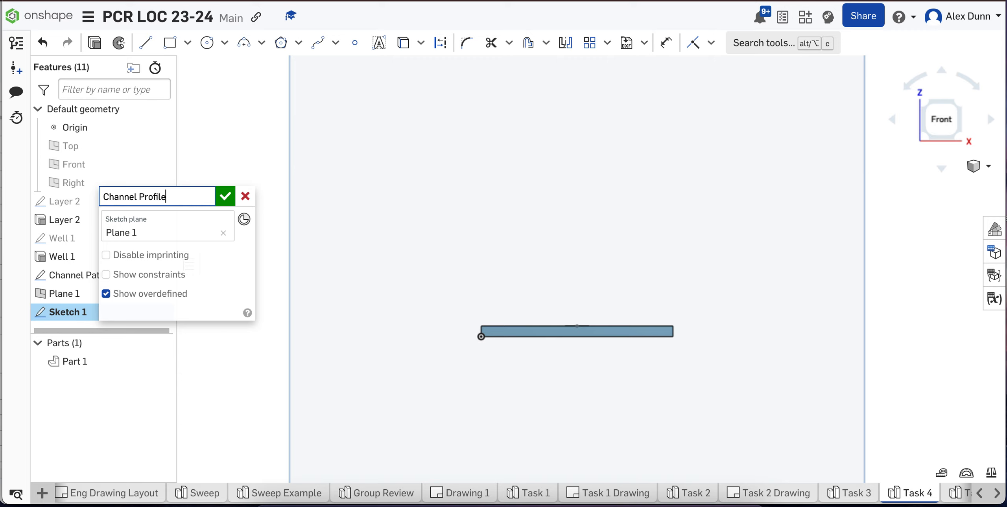
type("annel Profile")
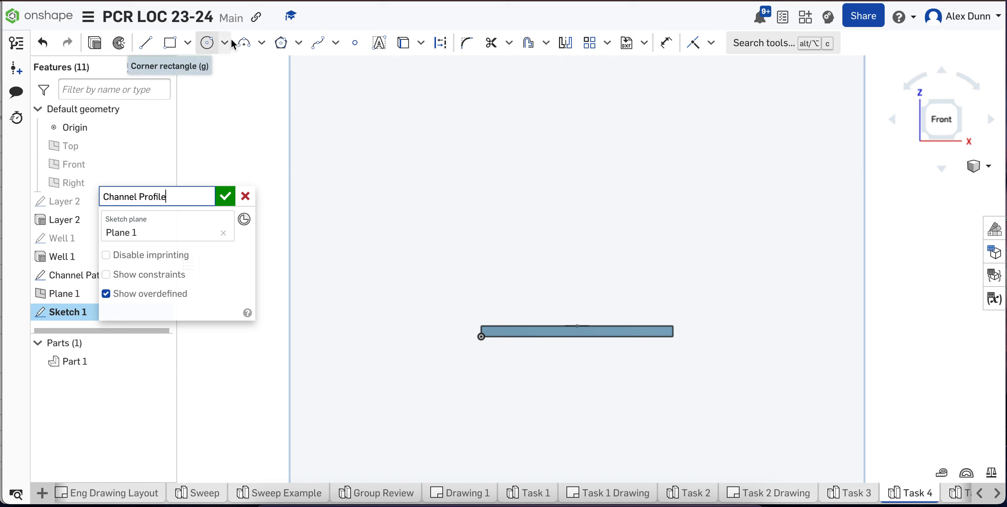
- Sketch a 0.1 in diameter circle centered on the channel path's endpoint at the plate's upper edge
left_click(207, 43)
scroll(578, 346, "up", 8)
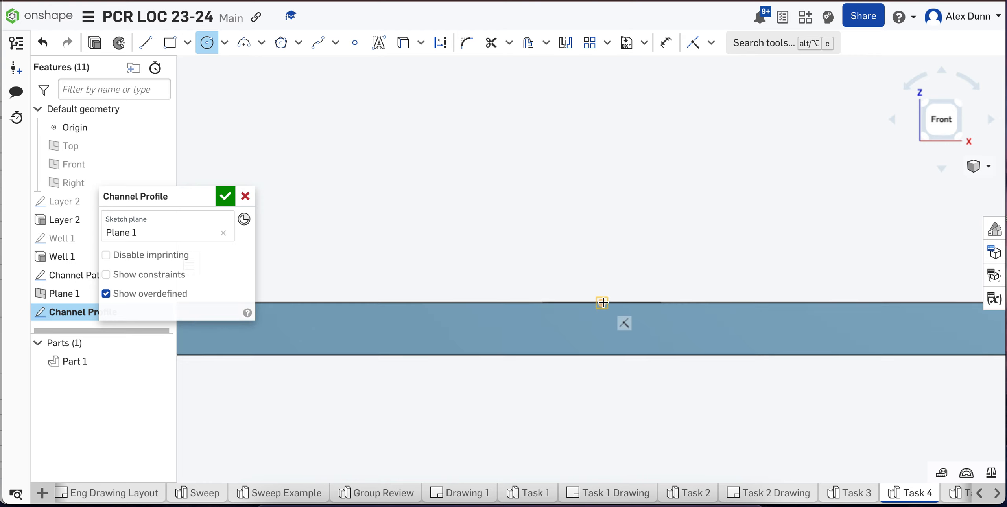
left_click(601, 303)
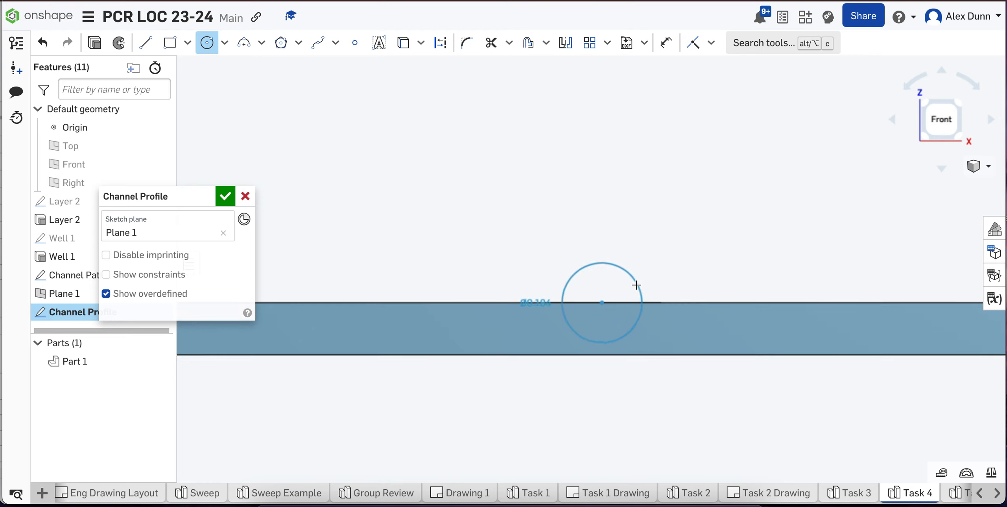
left_click(636, 285)
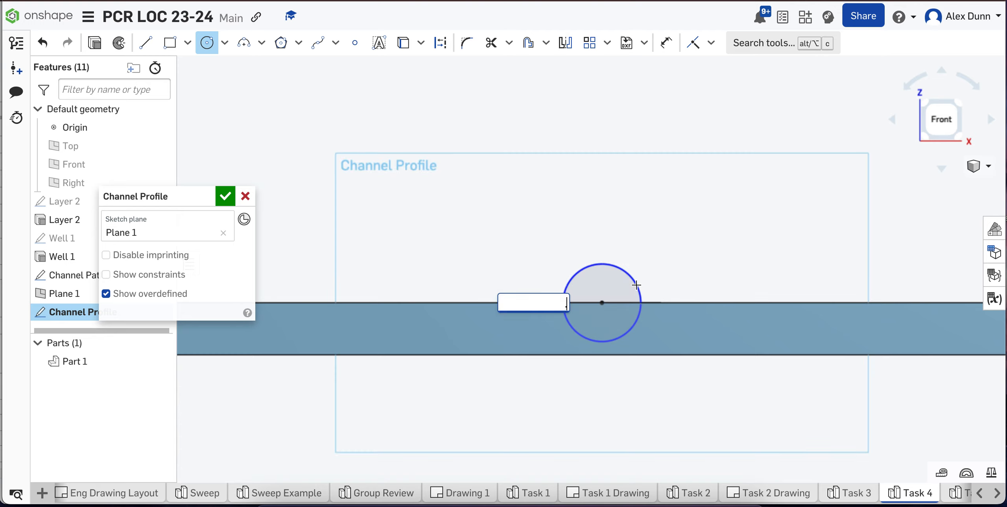
type("1")
key("Return")
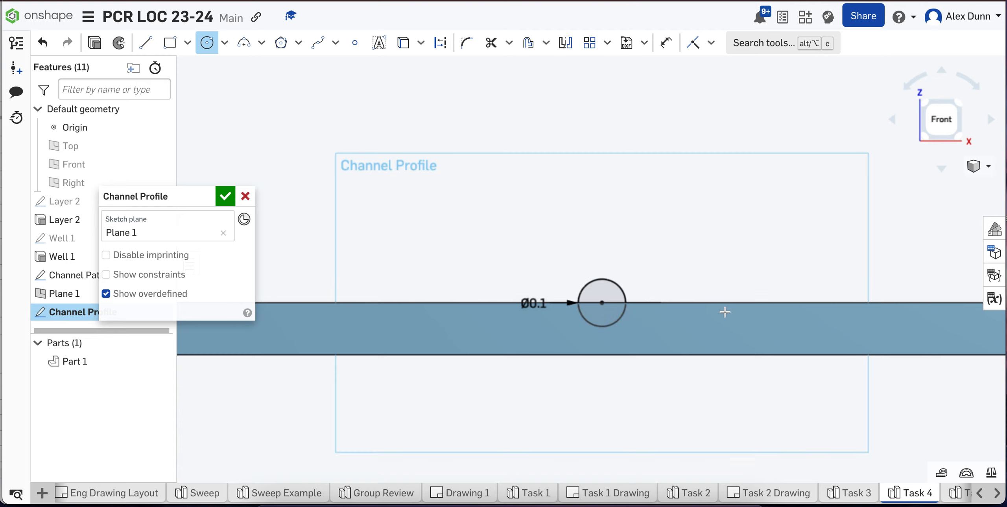
- Draw a horizontal line across the circle's full diameter along the plate's upper edge and trim away the circle's upper half
scroll(725, 311, "up", 1)
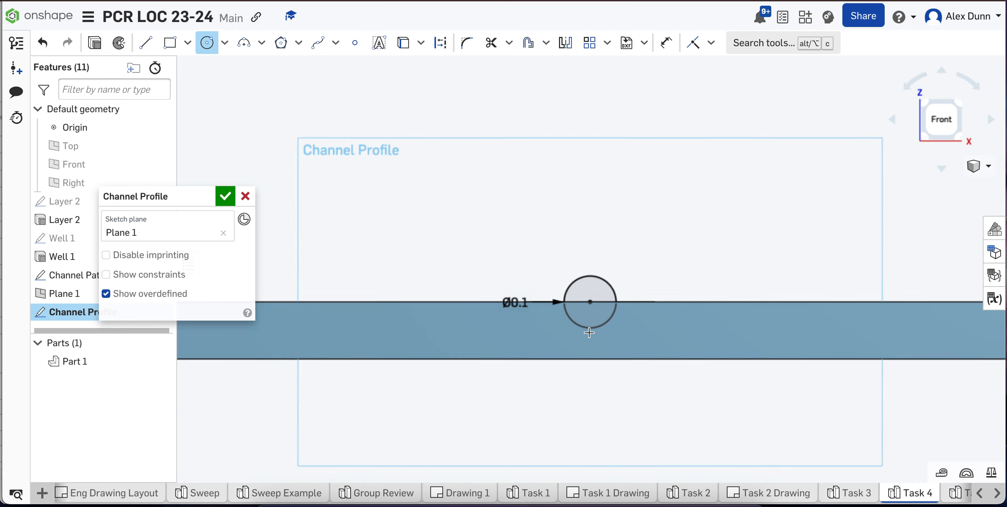
scroll(569, 369, "down", 2)
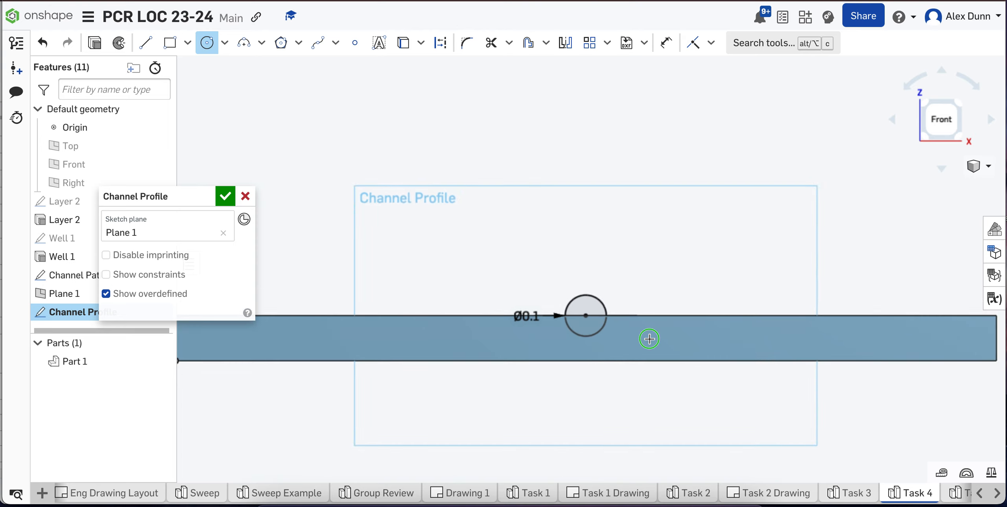
right_click_drag(649, 339, 642, 353)
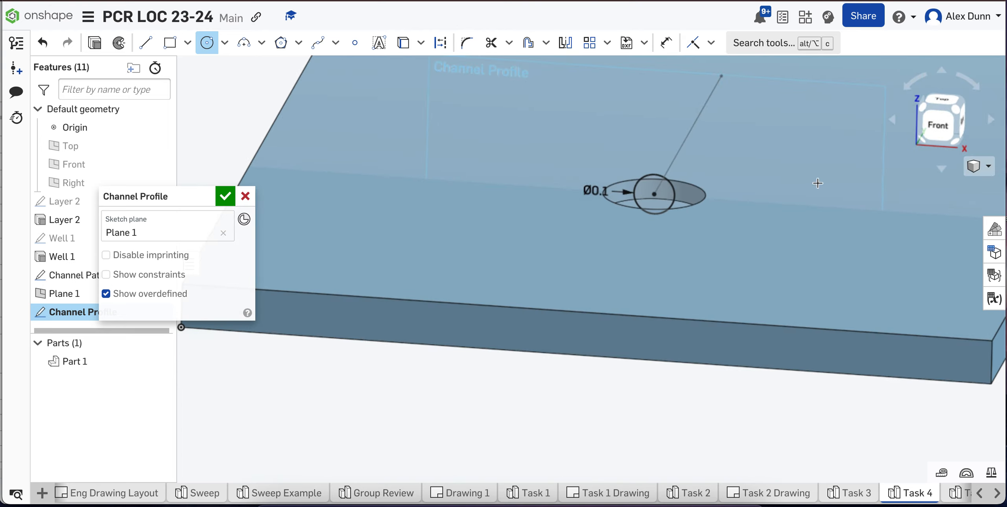
left_click(946, 129)
scroll(579, 279, "up", 3)
scroll(579, 280, "up", 4)
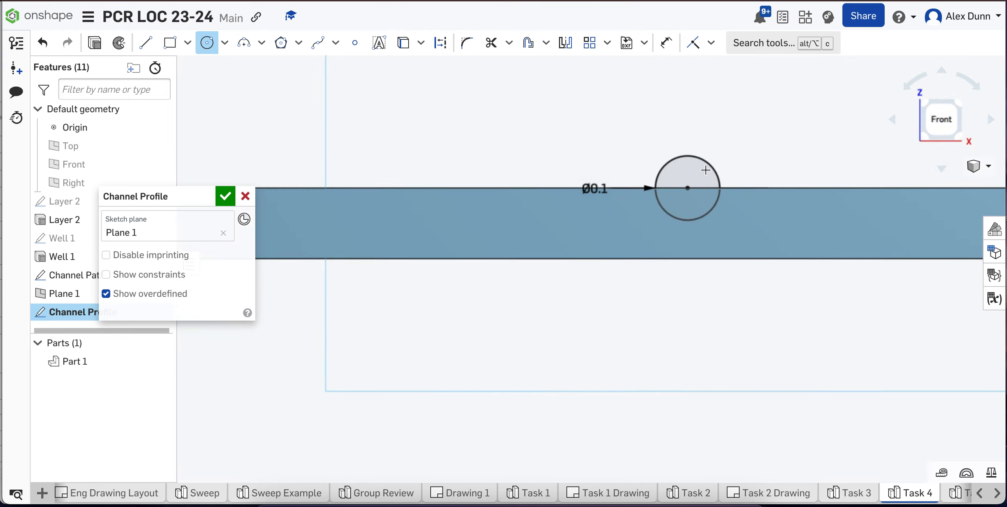
scroll(755, 148, "up", 1)
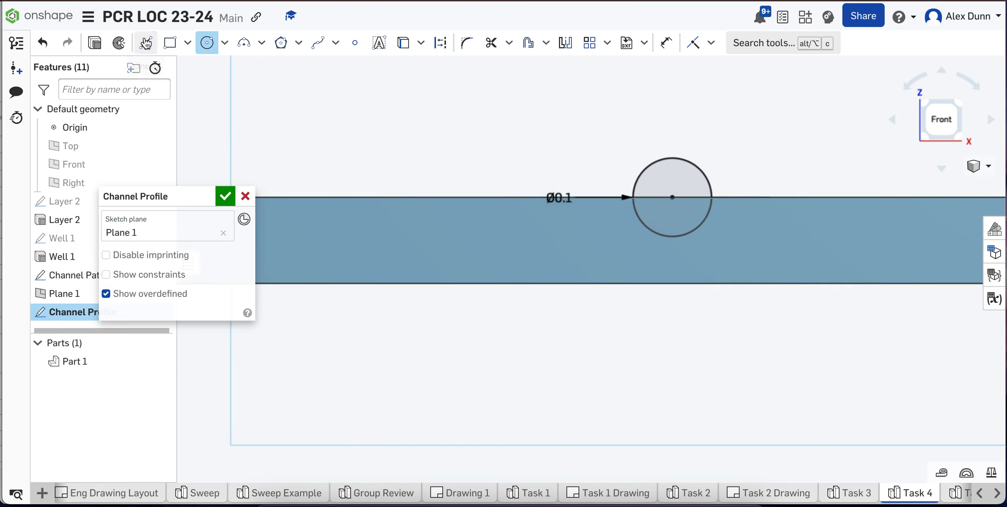
left_click(145, 42)
left_click(671, 196)
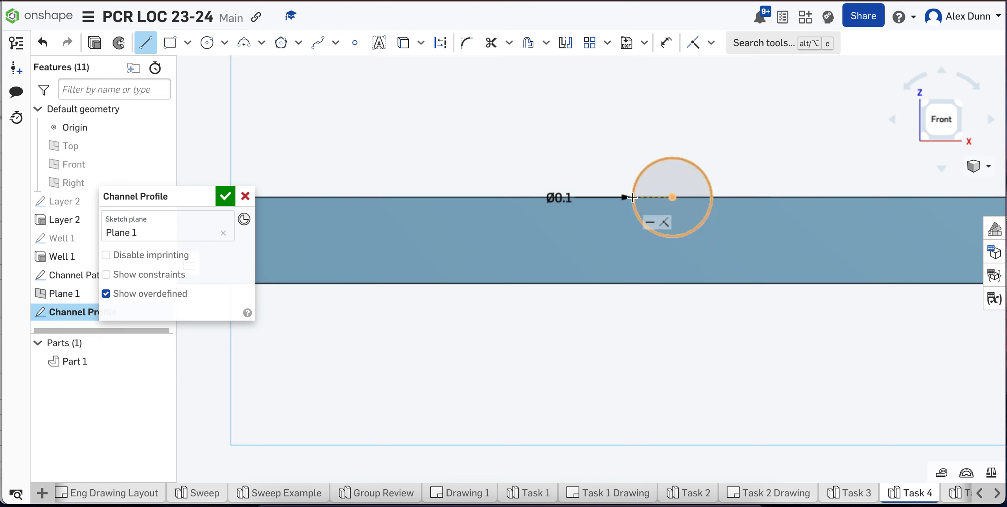
left_click(632, 198)
left_click(711, 199)
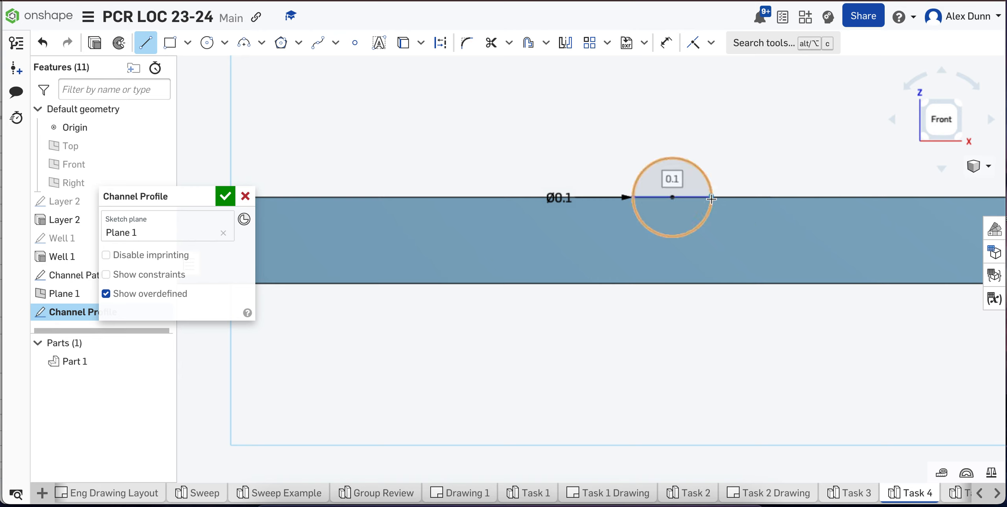
key("Escape")
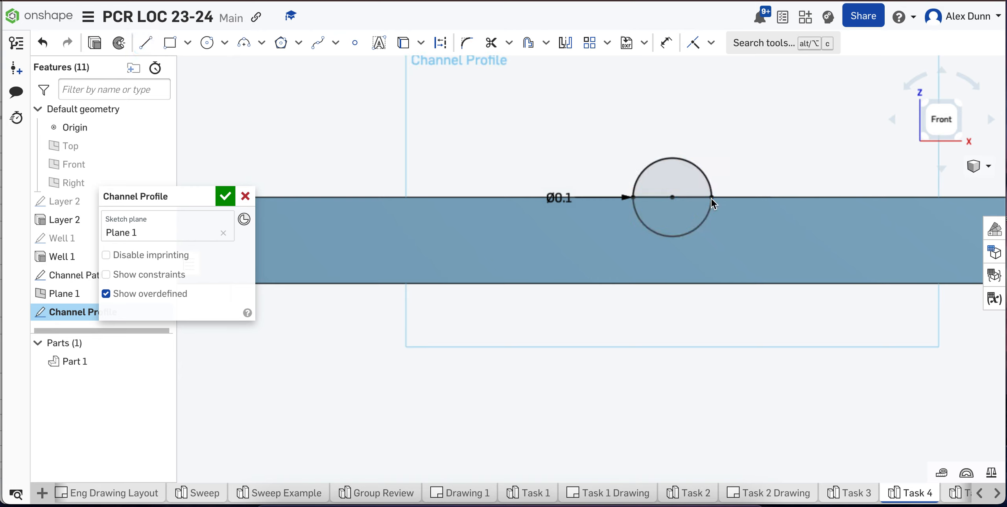
left_click(492, 44)
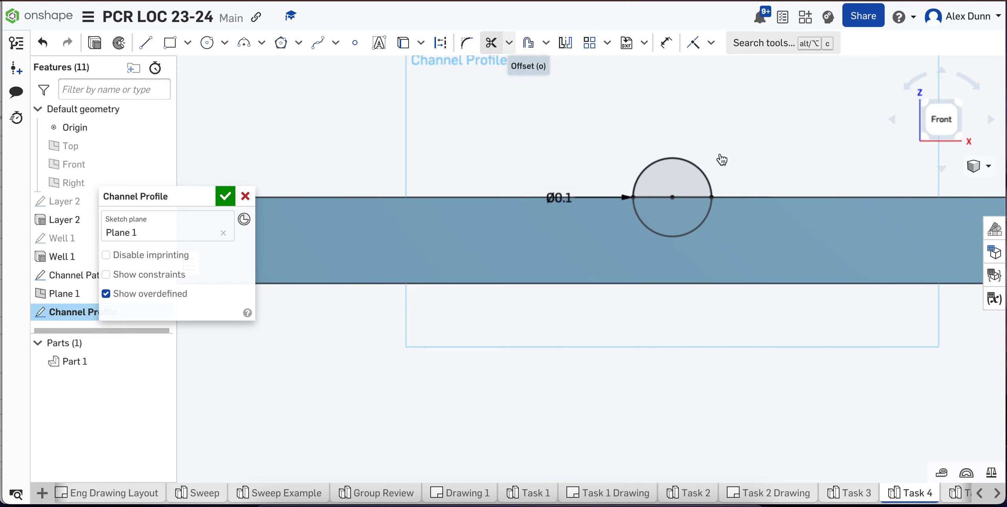
left_click(689, 161)
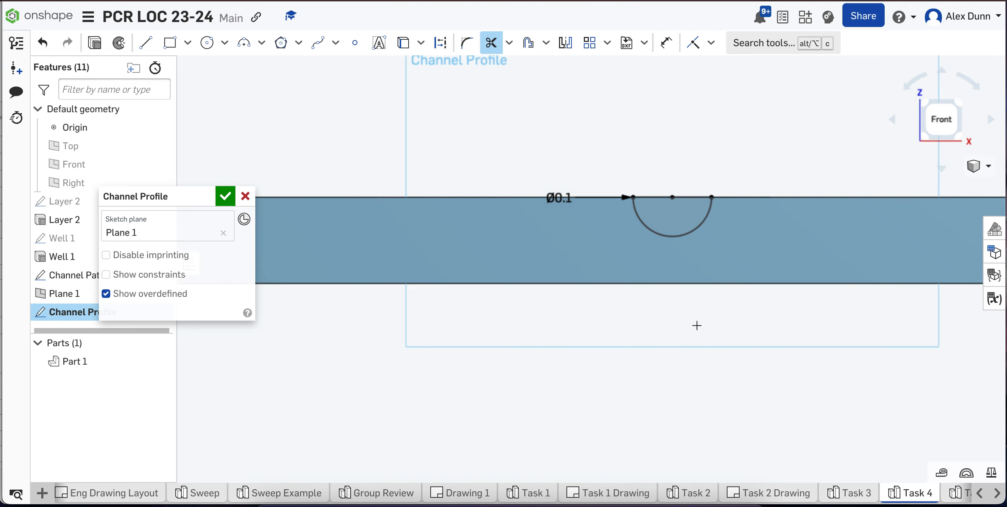
- Finish the Channel Profile sketch and switch to an isometric view of the plate
left_click(223, 196)
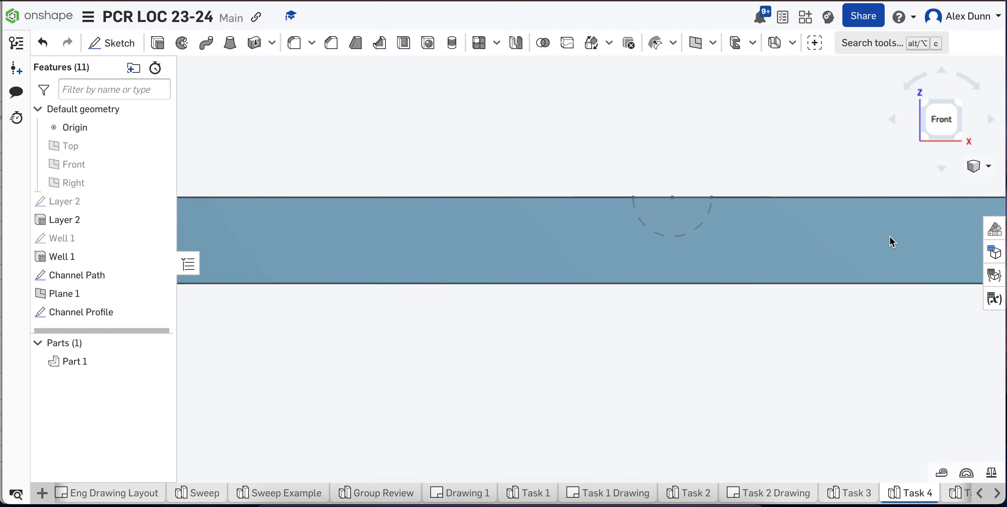
left_click(978, 166)
left_click(921, 186)
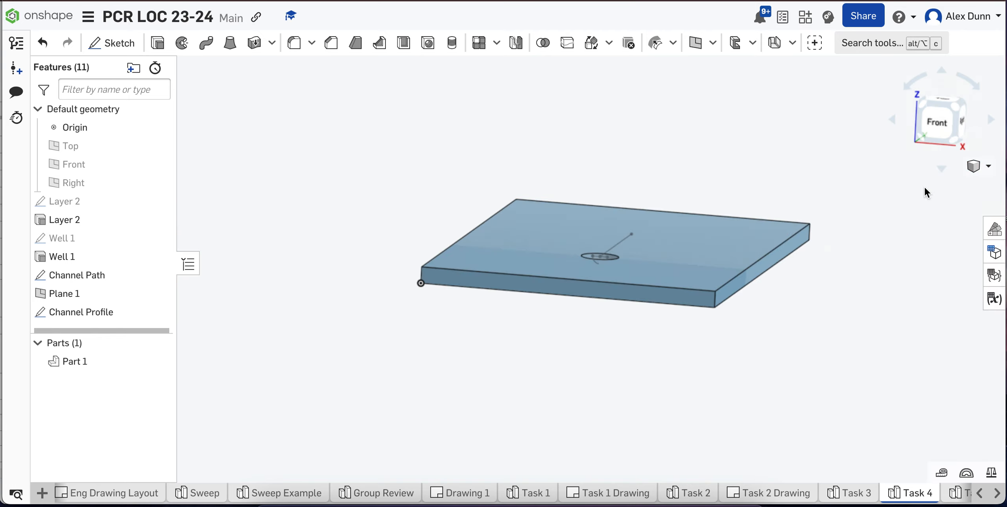
scroll(633, 218, "up", 5)
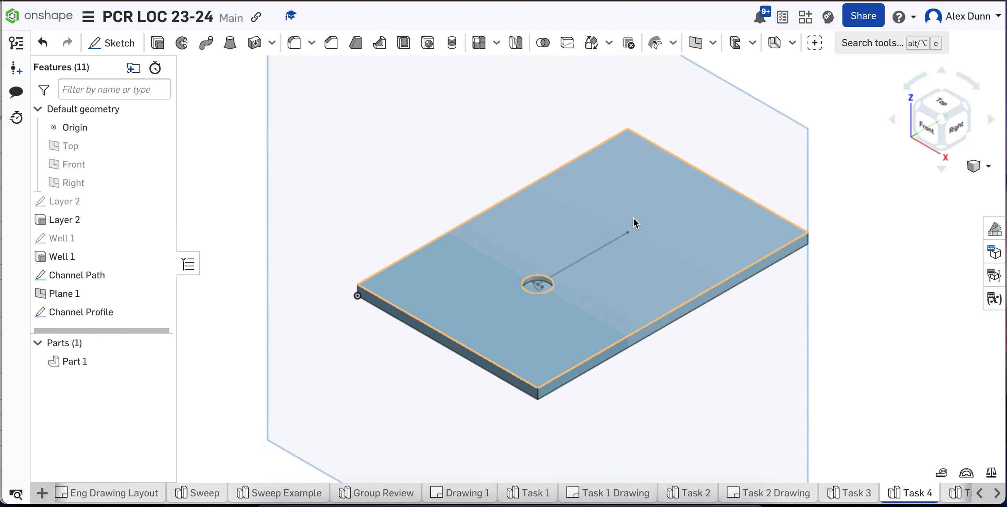
scroll(536, 306, "up", 3)
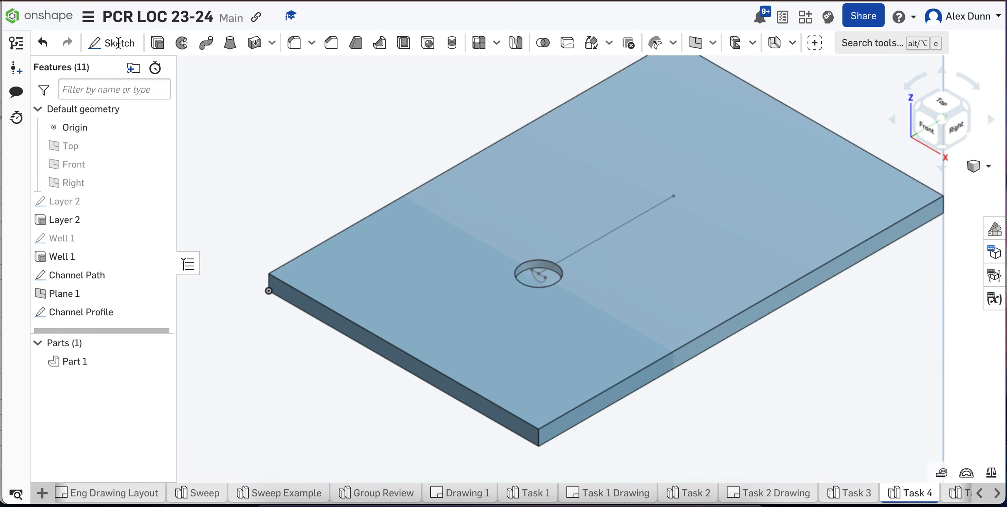
- Cut the semicircular channel from Part 1 with a solid Remove sweep of the Channel Profile face along the Channel Path line
left_click(205, 43)
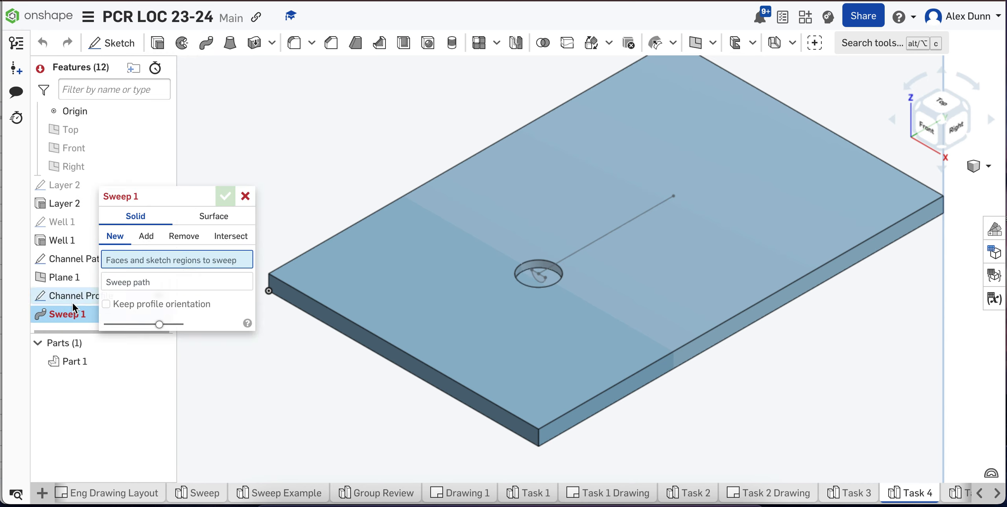
left_click_drag(222, 141, 236, 128)
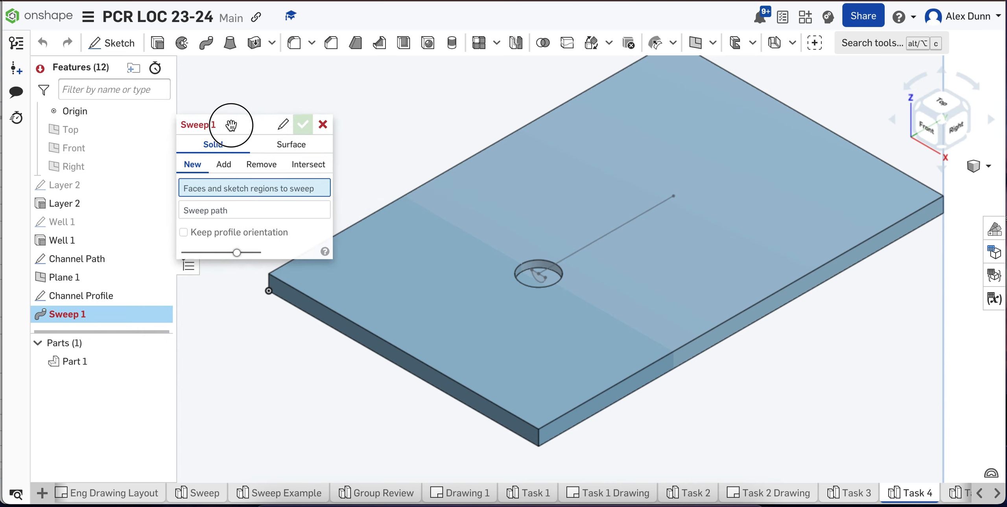
left_click(86, 302)
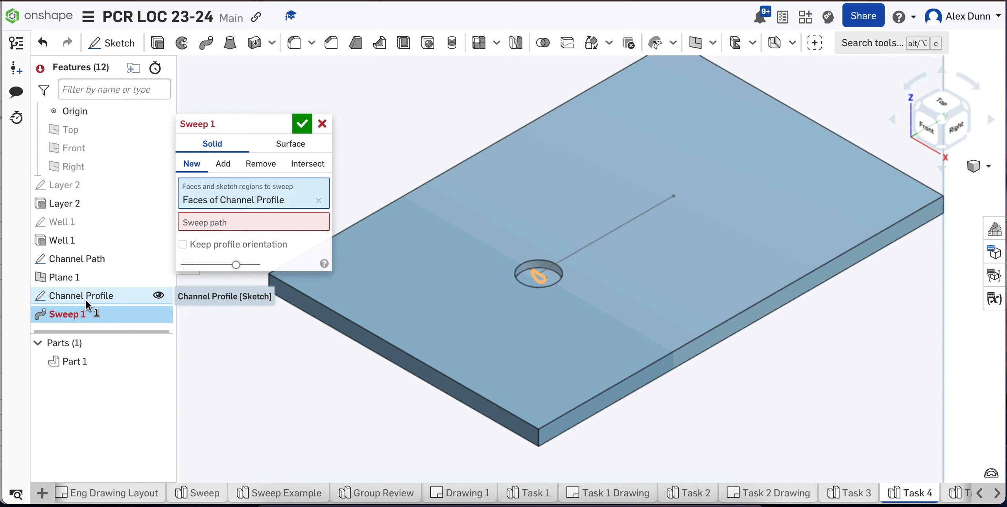
left_click(223, 227)
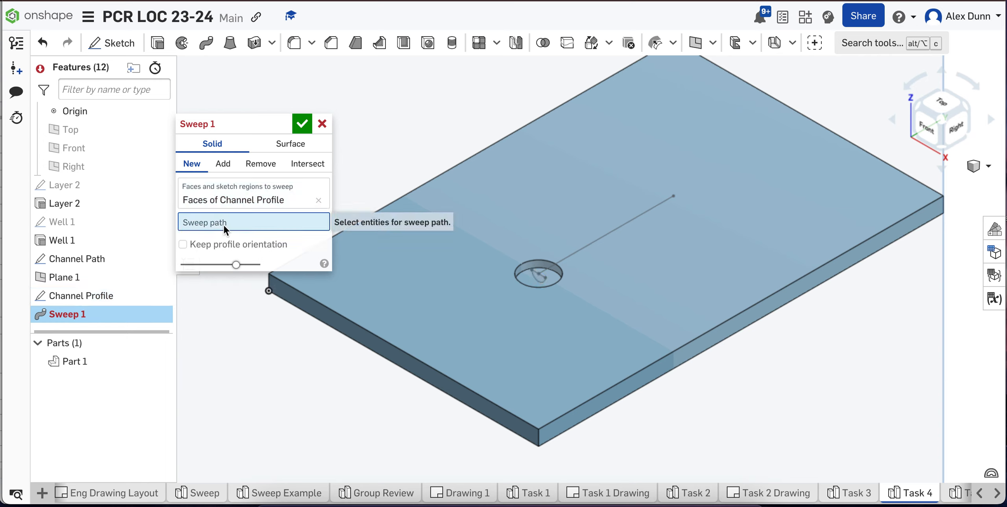
left_click(585, 247)
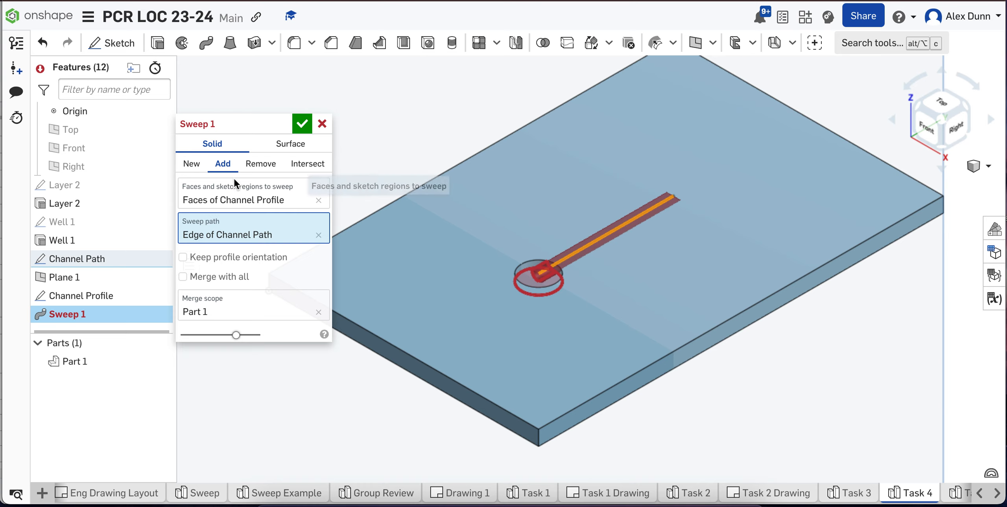
left_click(269, 167)
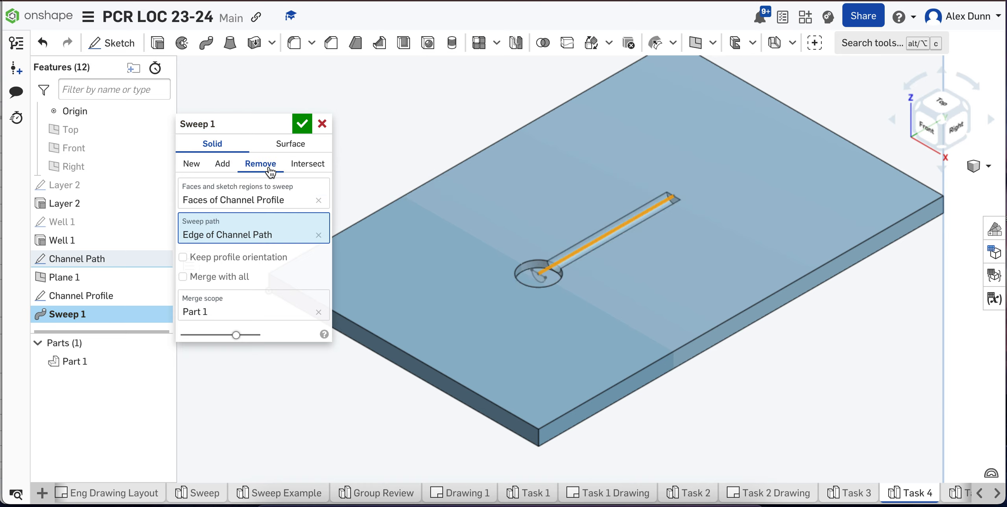
left_click(301, 125)
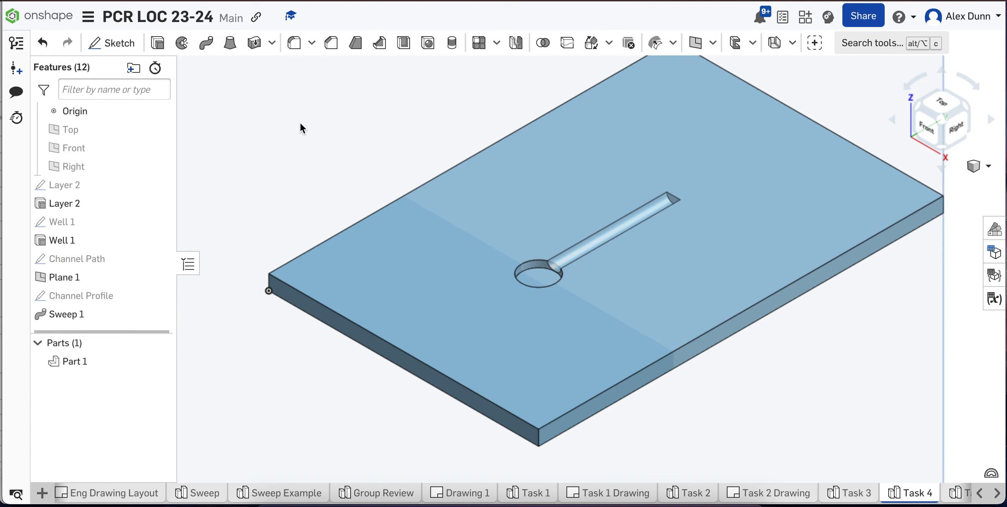